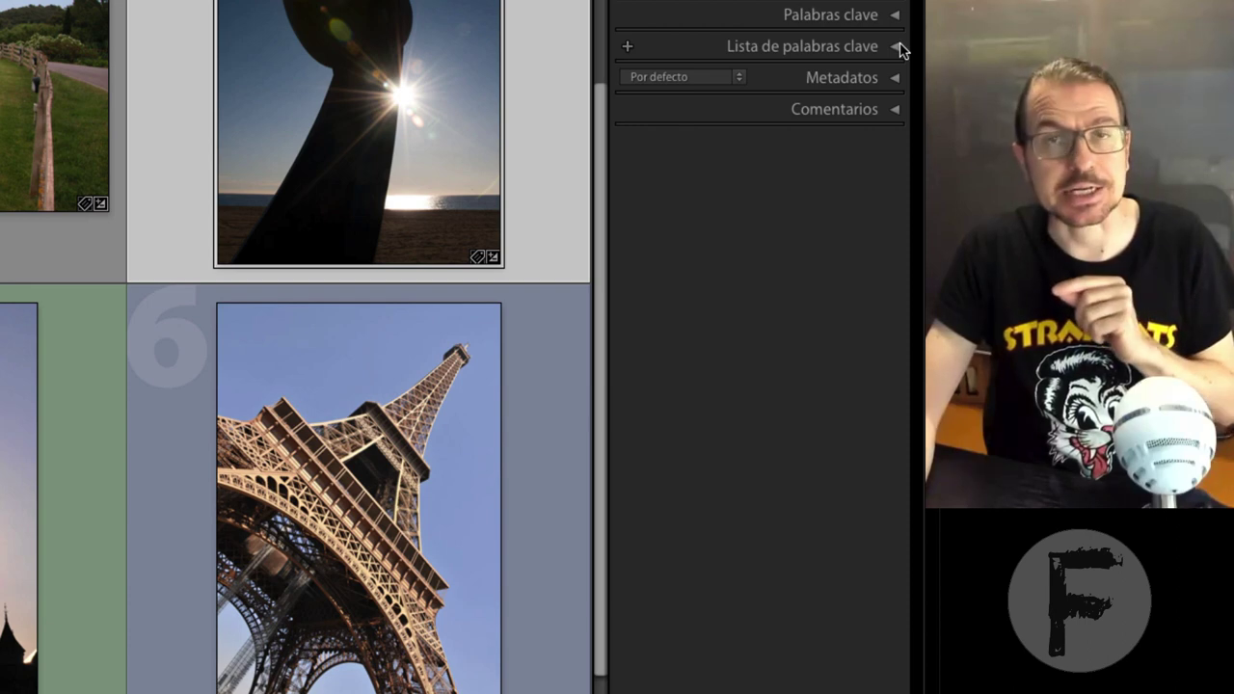
# - Expand the Keyword List with photo counts and show All Photographs (205 photos)
pyautogui.click(896, 48)
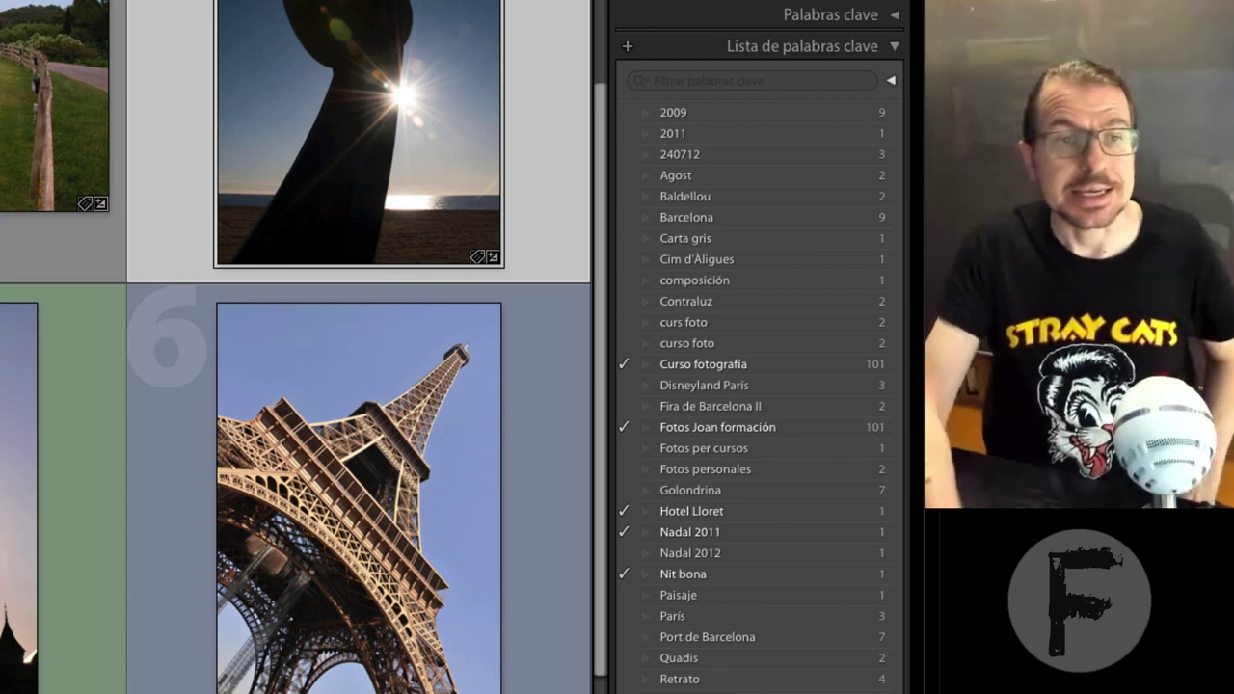
pyautogui.moveTo(605, 415)
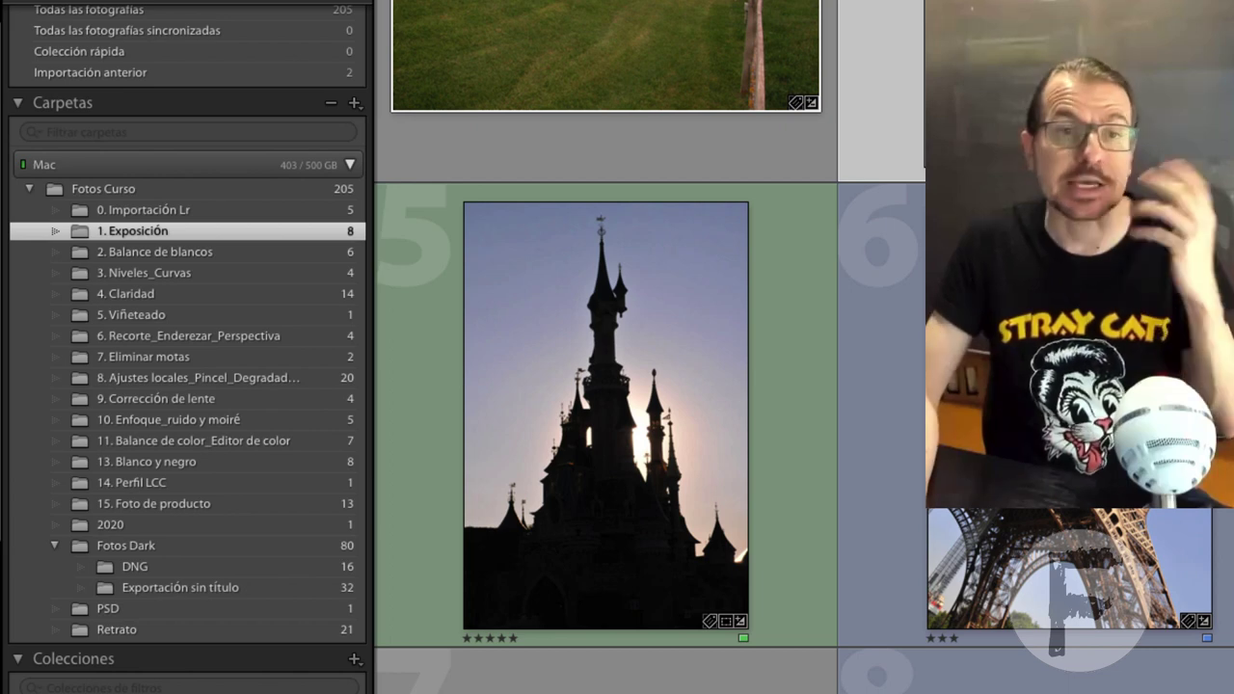
pyautogui.scroll(2, 237, 70)
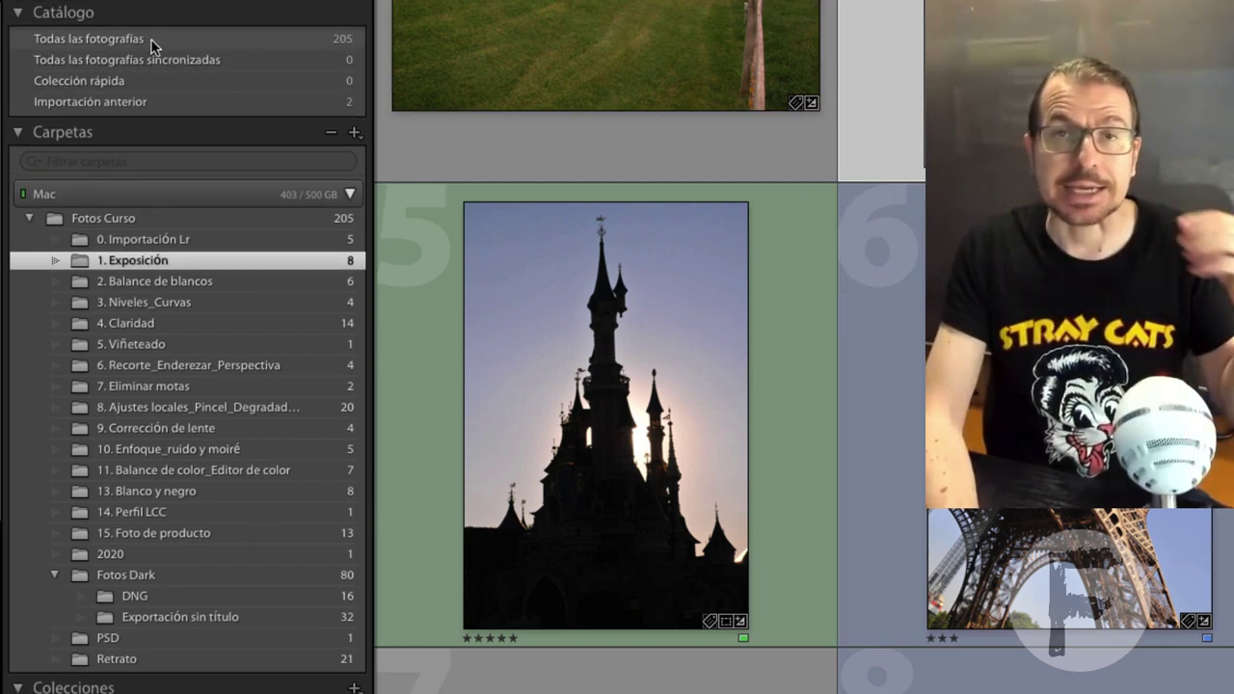
pyautogui.click(151, 38)
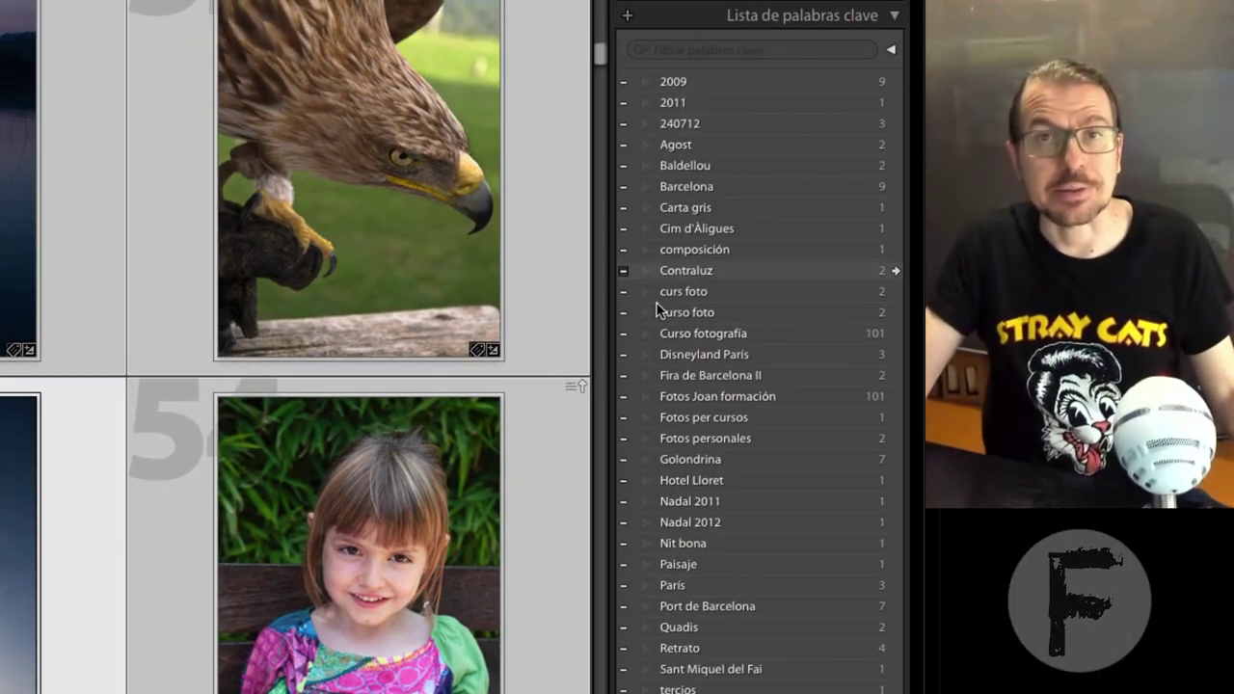
# - Check the keywords on the 2009-tagged eagle and girl photos, then bring up Import
pyautogui.click(625, 83)
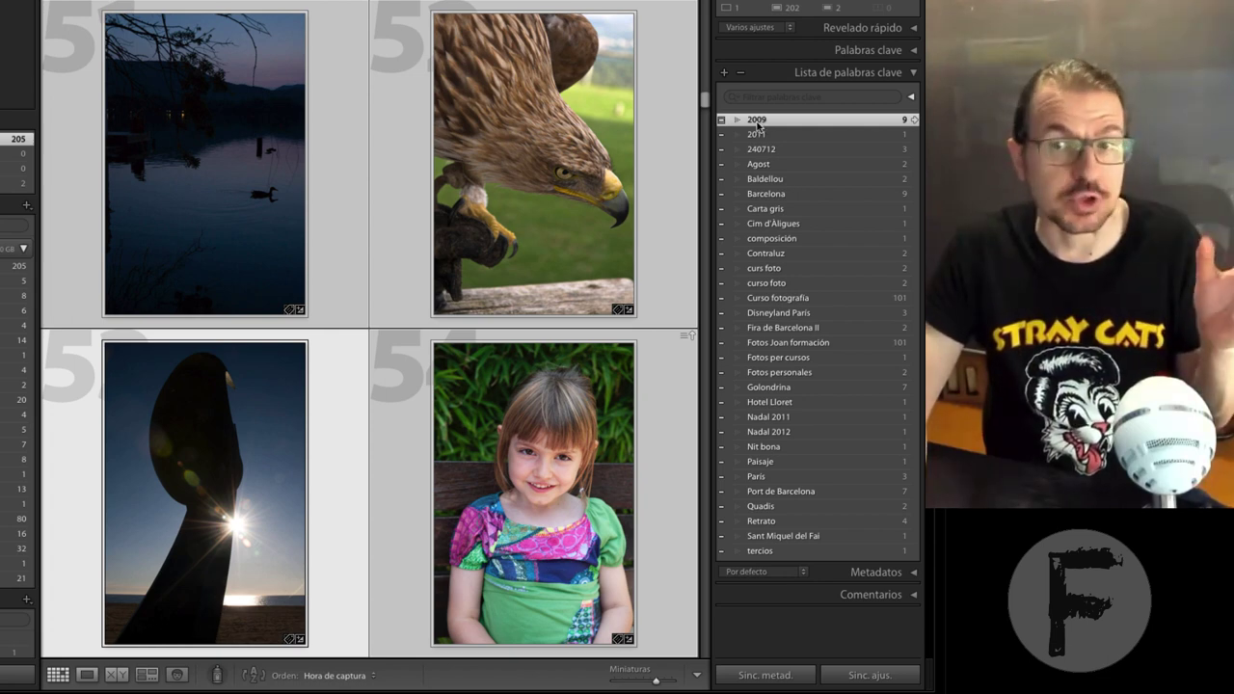
pyautogui.click(672, 207)
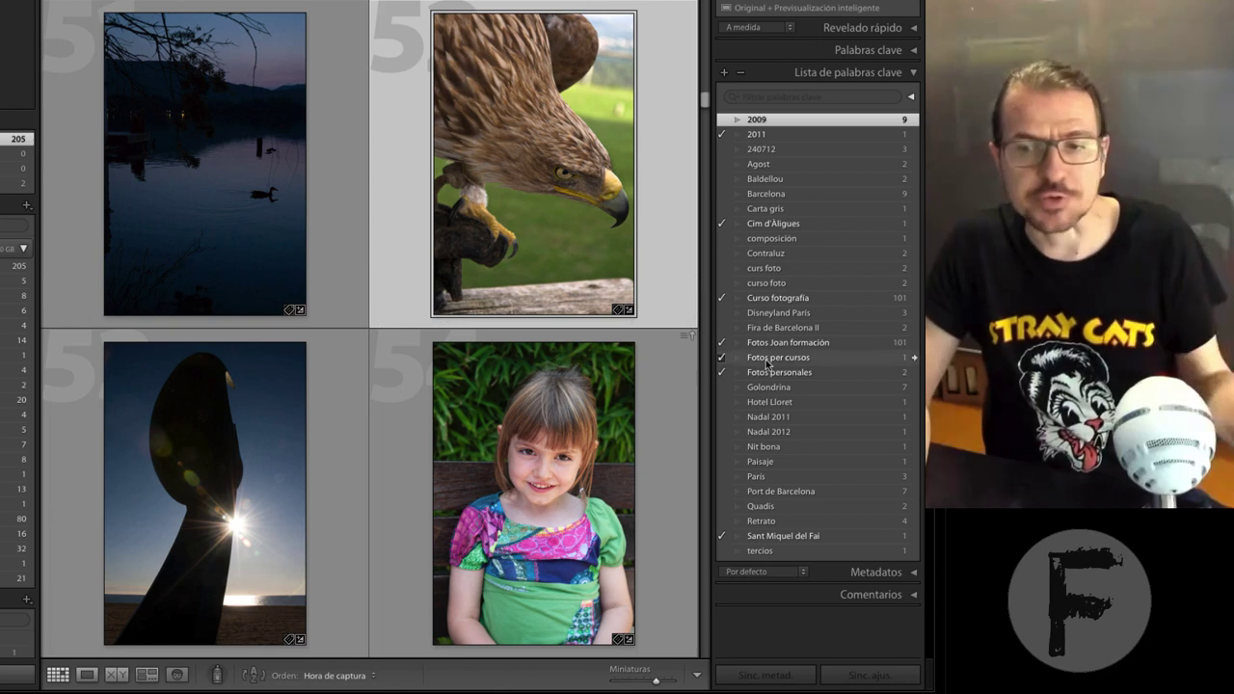
pyautogui.click(696, 408)
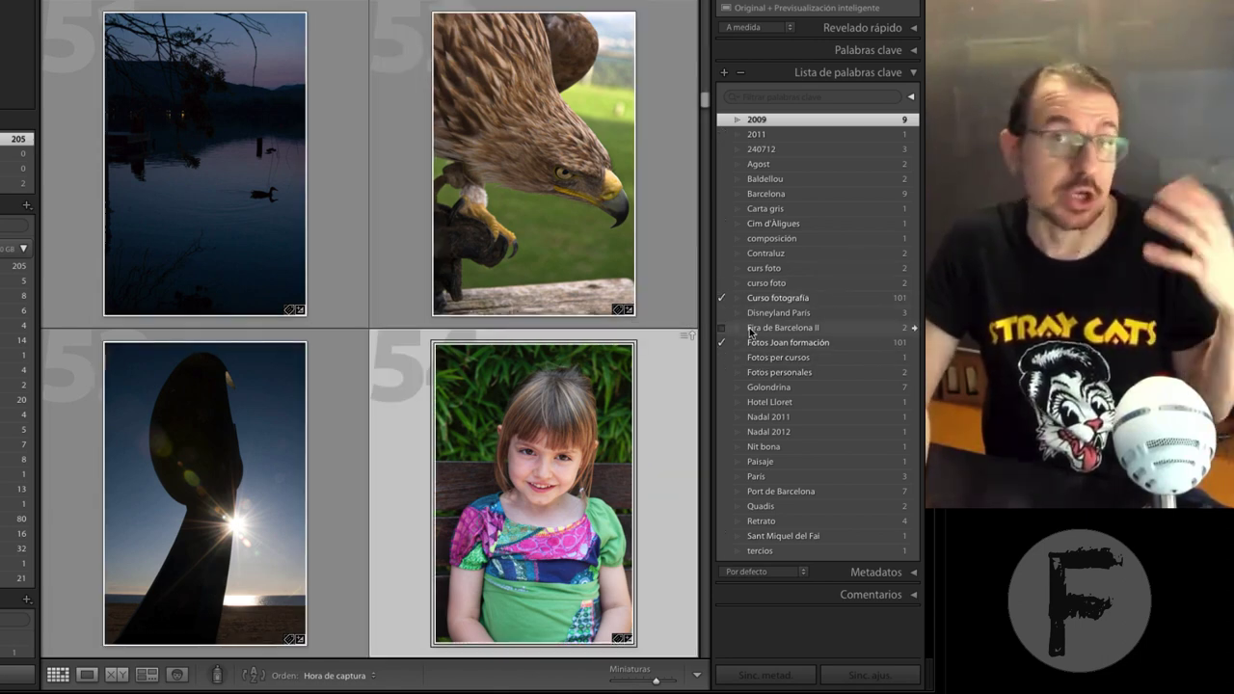
pyautogui.moveTo(533, 164)
pyautogui.moveTo(533, 492)
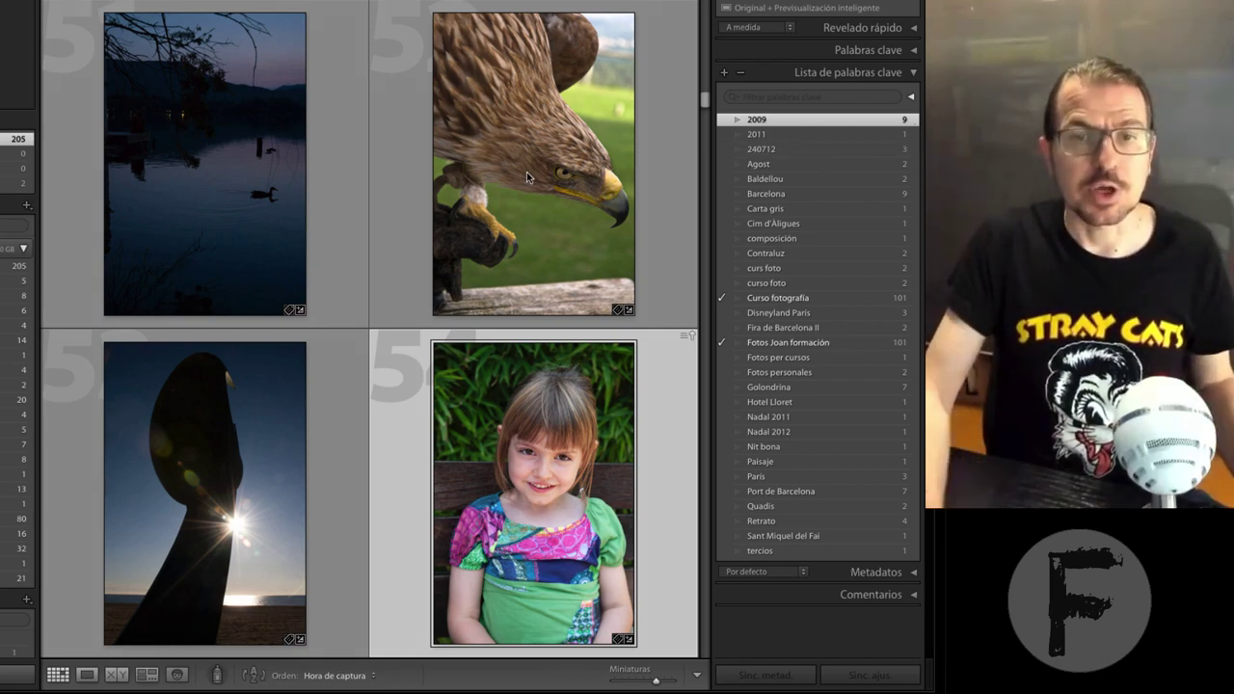
pyautogui.press('super+shift+i')
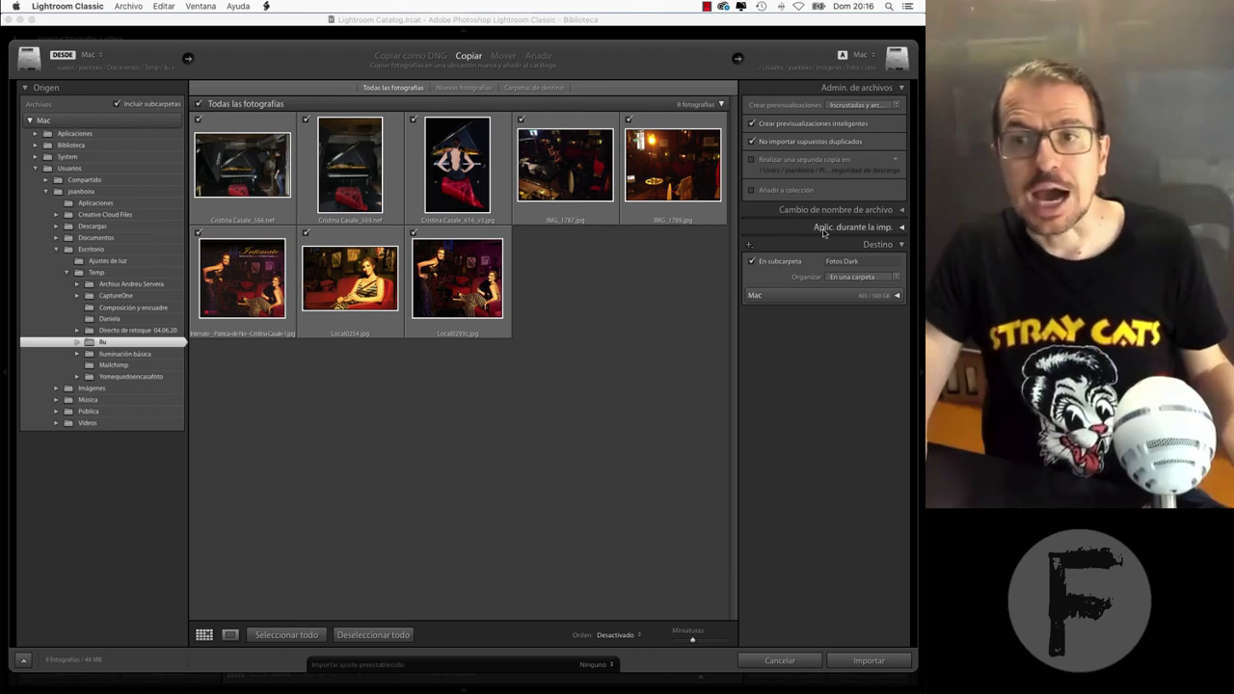
# - Expand the Apply During Import options for the eight source photos
pyautogui.click(903, 228)
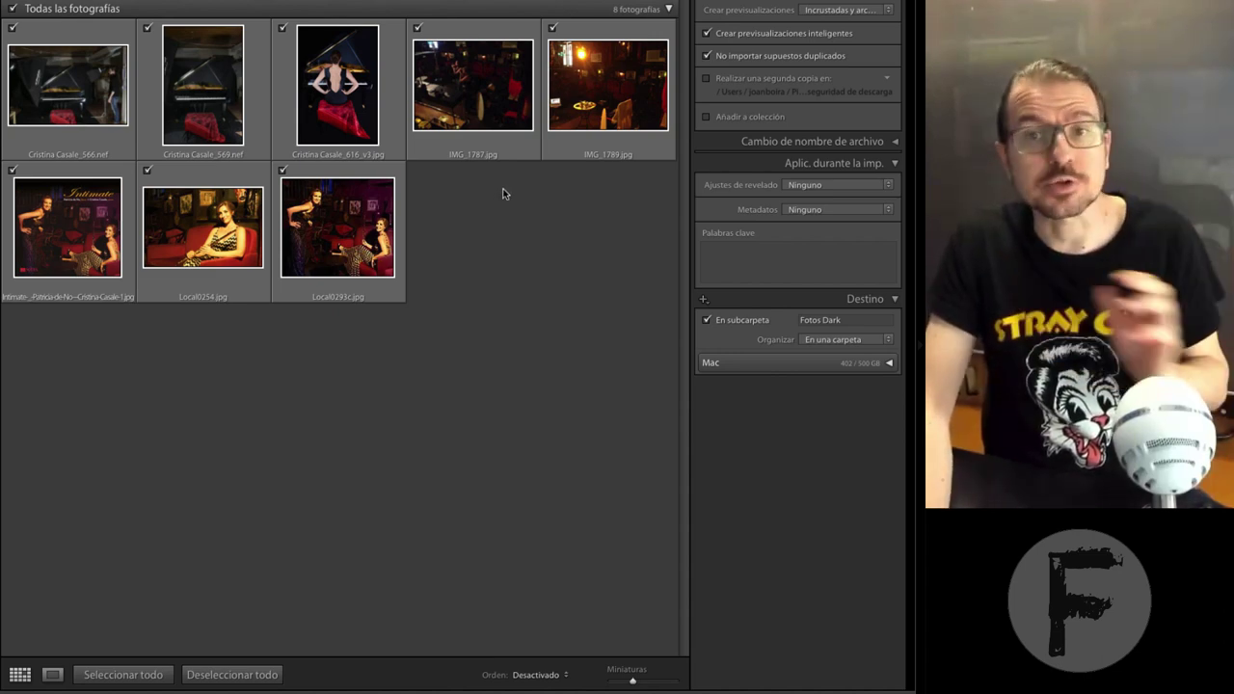
# - Check only IMG_1787, IMG_1789, the Intimate poster and Local0293c for import
pyautogui.click(229, 675)
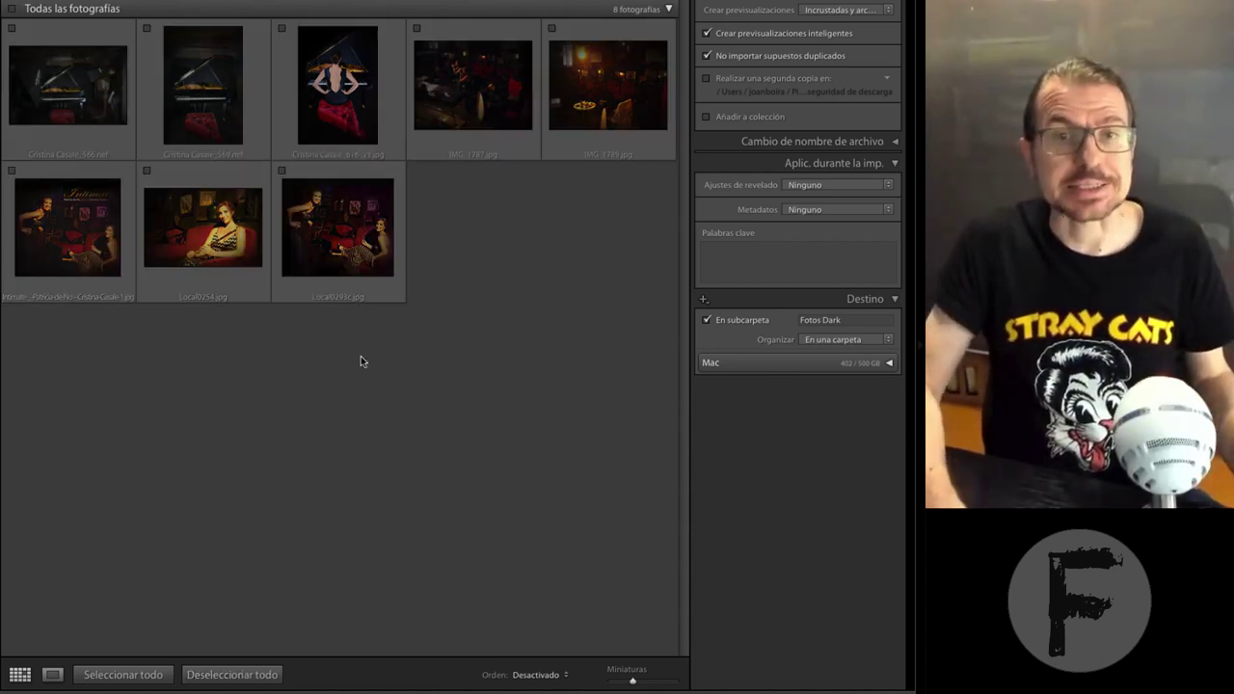
pyautogui.click(12, 28)
pyautogui.click(147, 28)
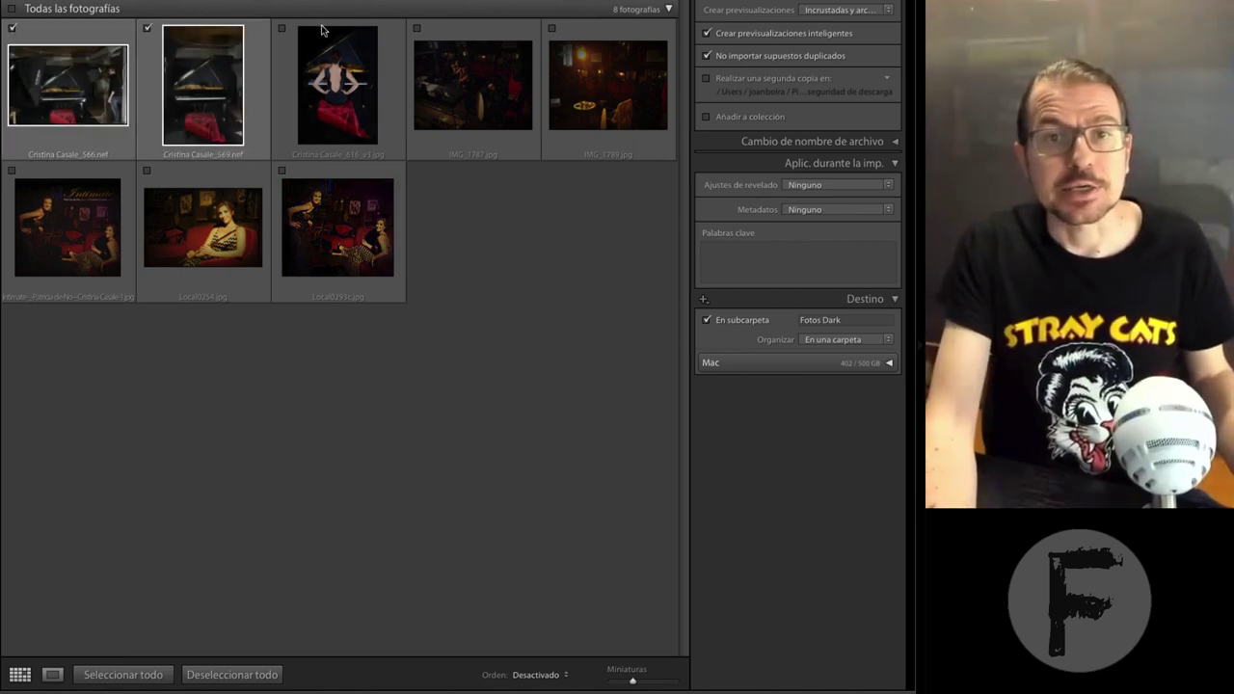
pyautogui.click(146, 171)
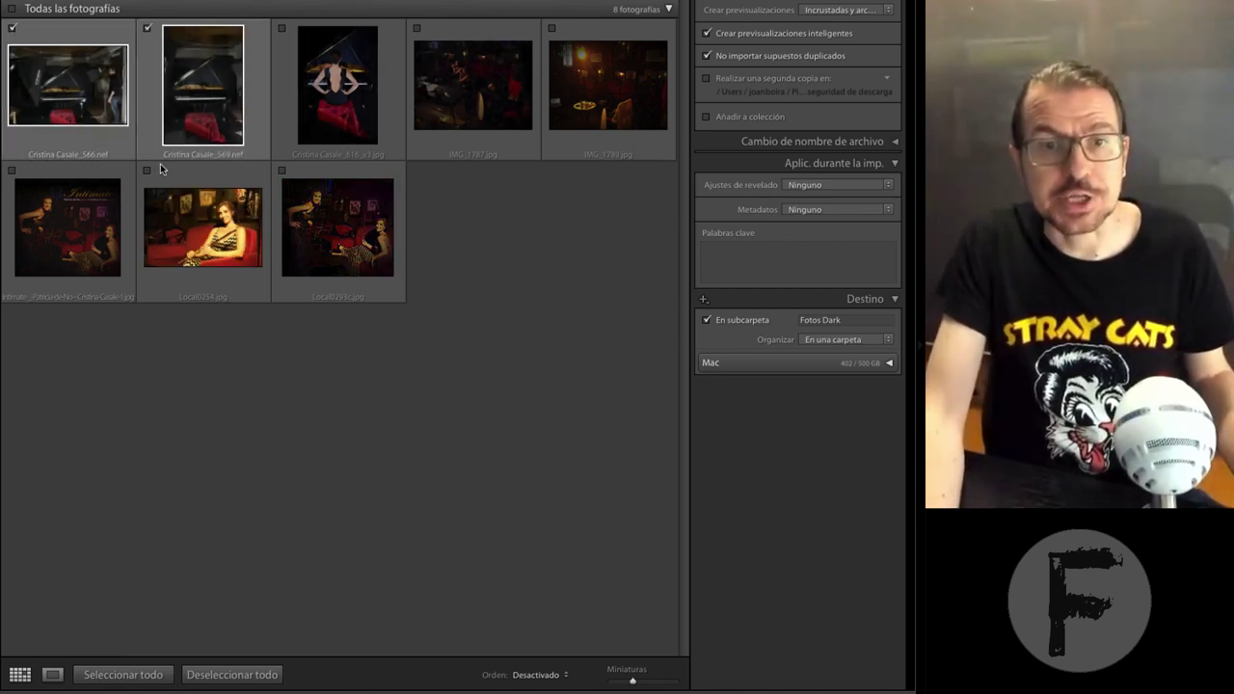
pyautogui.click(731, 254)
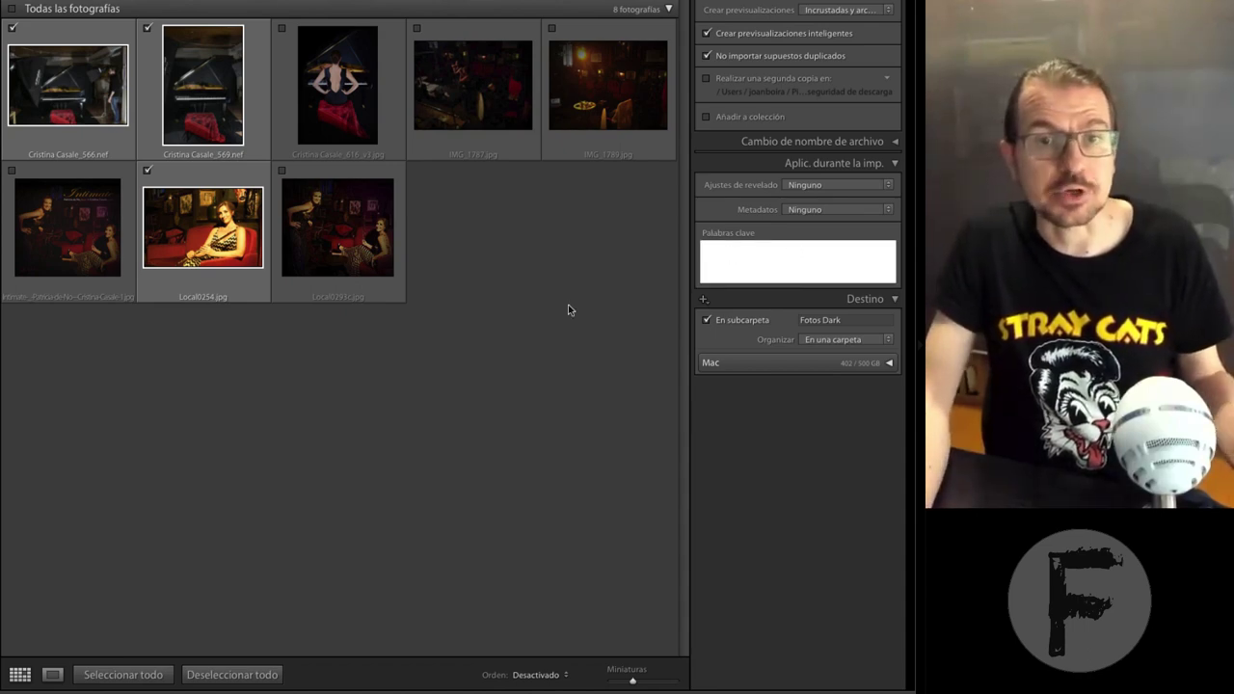
pyautogui.click(231, 675)
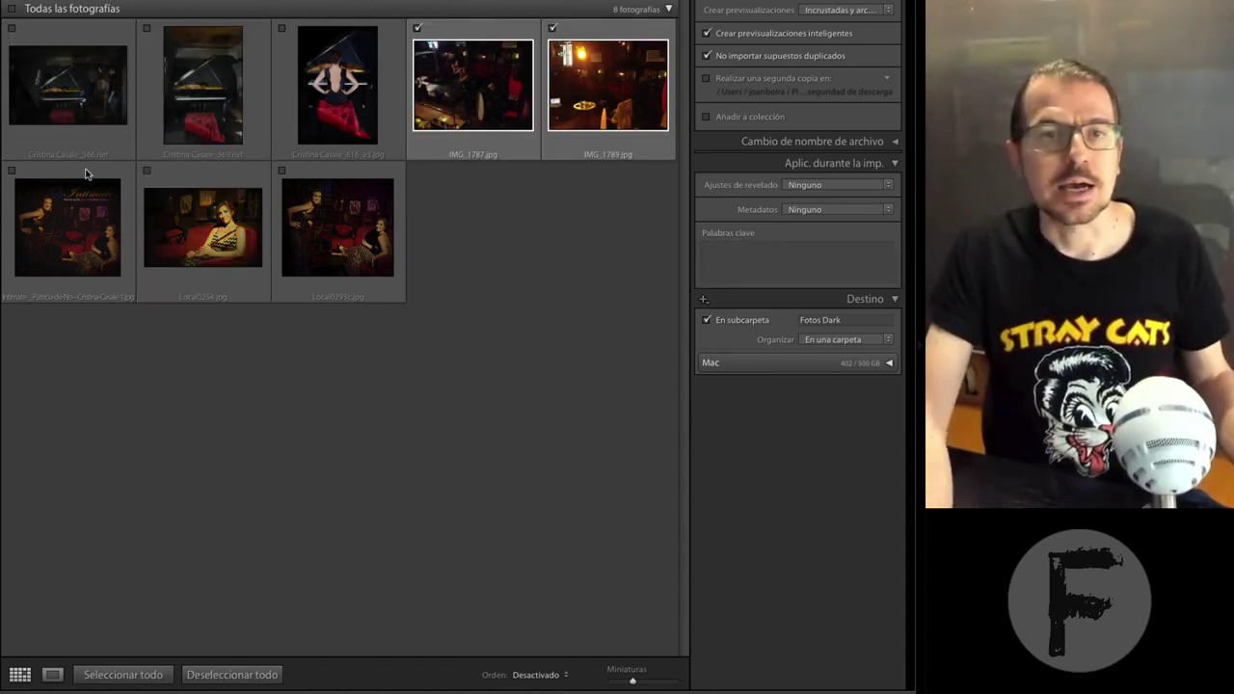
pyautogui.click(11, 171)
pyautogui.click(282, 171)
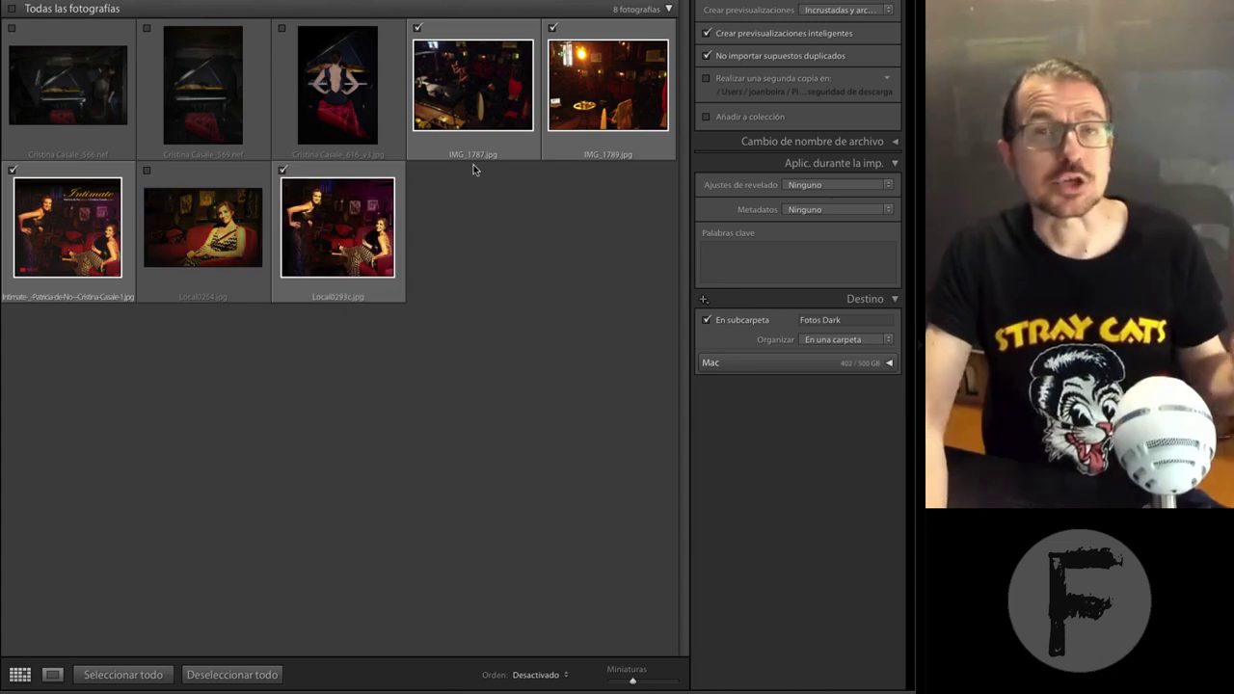
pyautogui.click(758, 255)
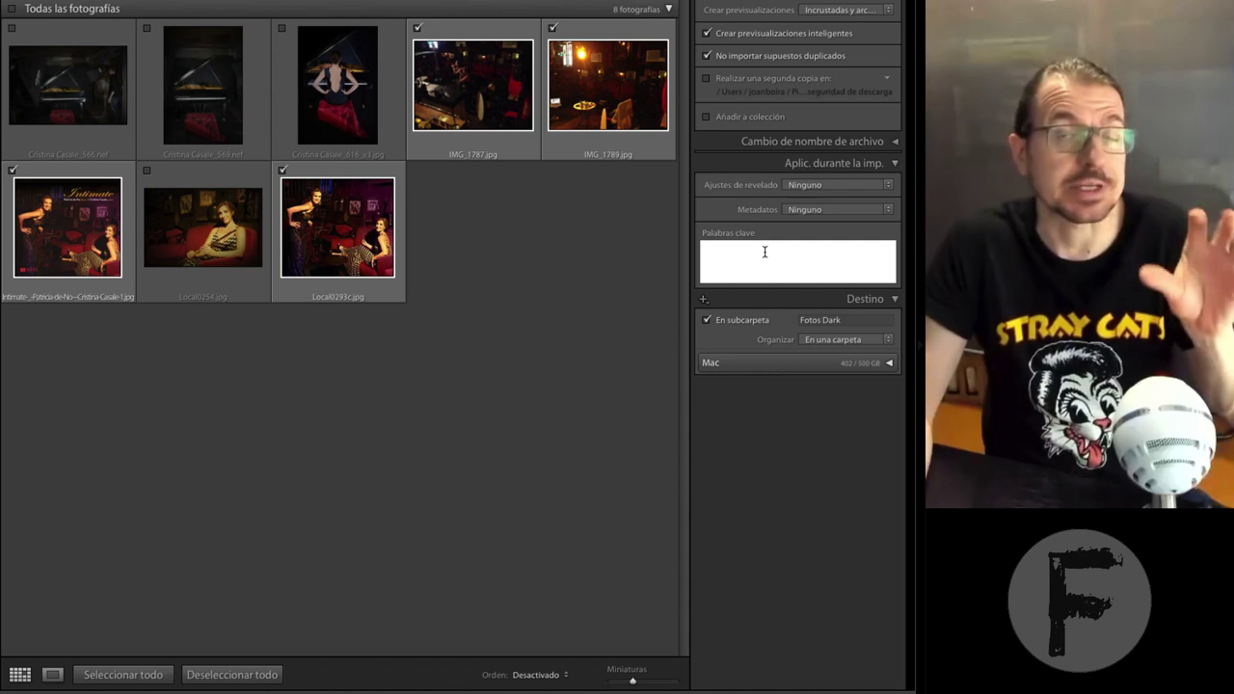
# - Enter 'Intimate, Portada disco,' as the import keywords for the four checked photos
pyautogui.click(766, 253)
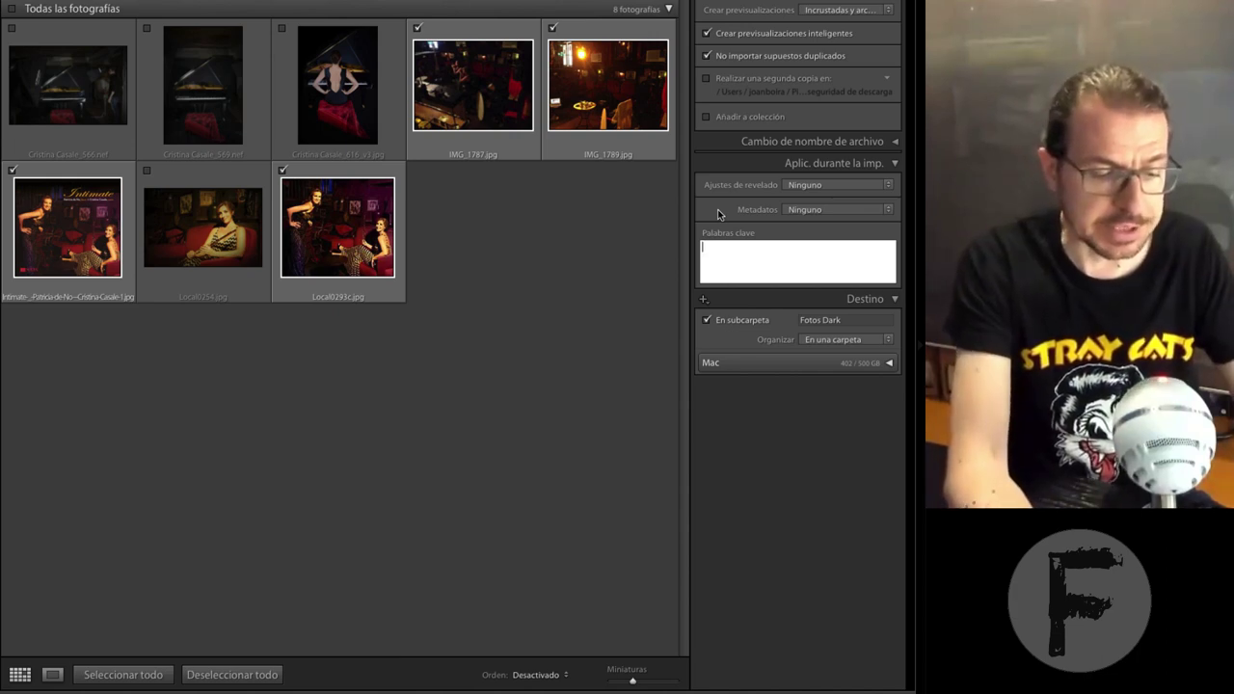
pyautogui.write('Intimate')
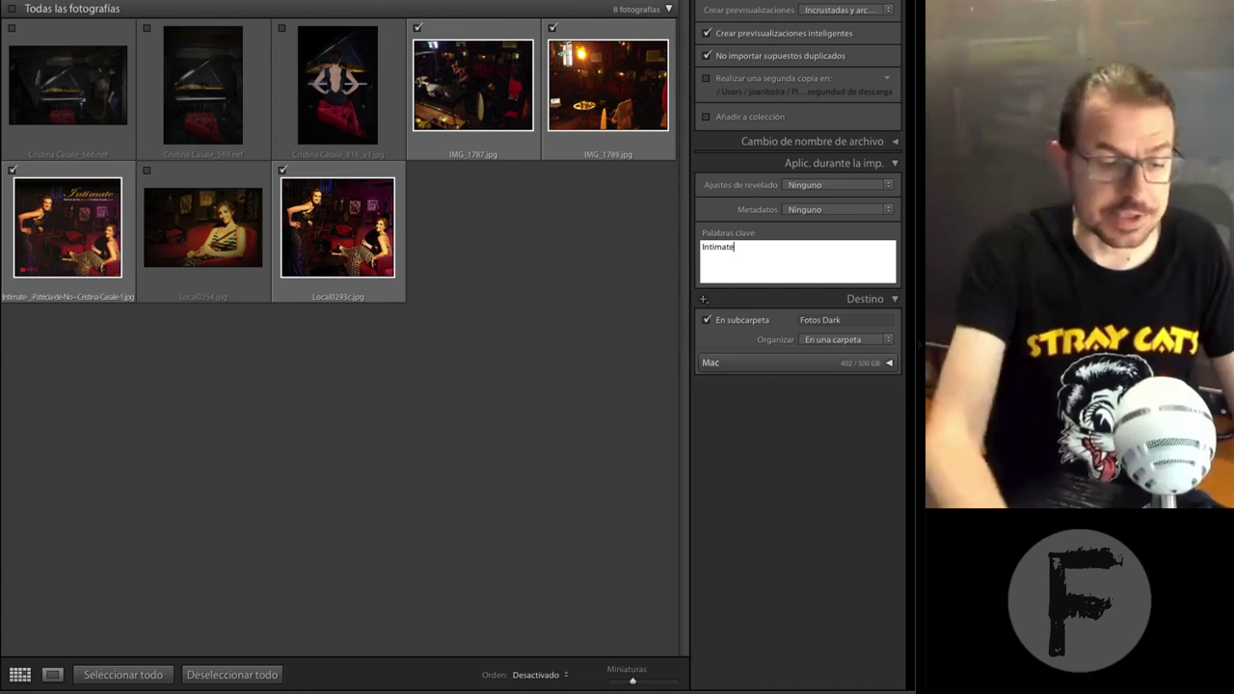
pyautogui.write(',')
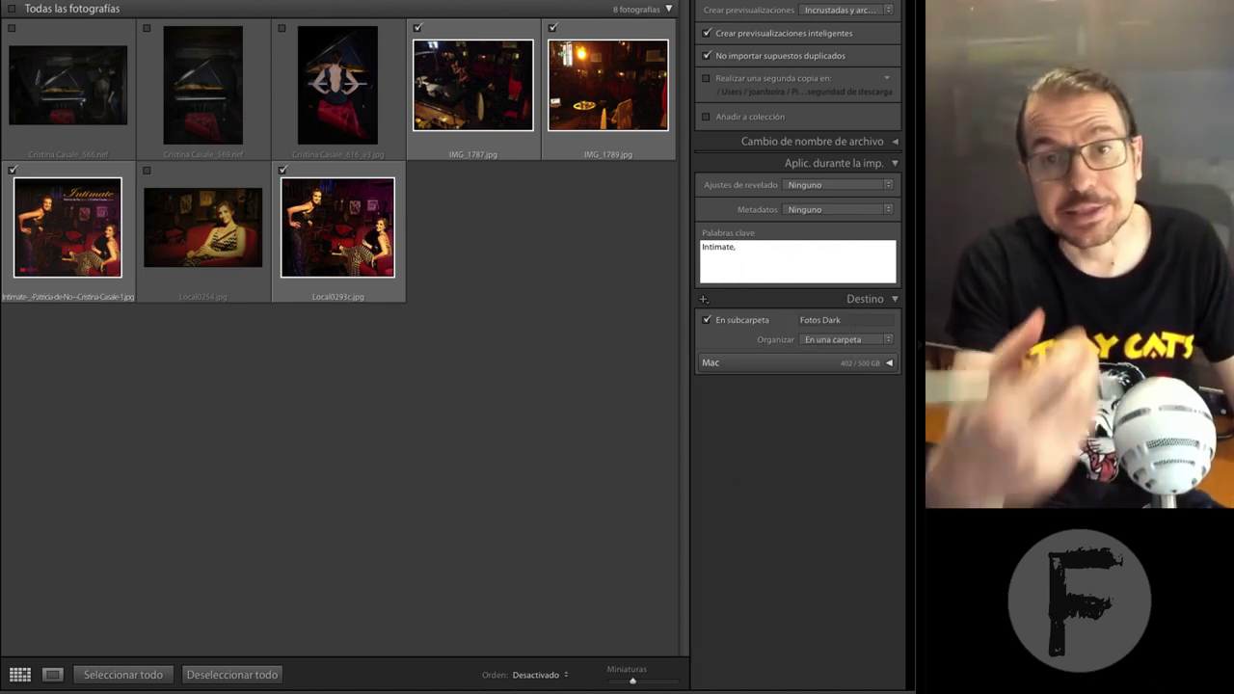
pyautogui.write(' Po')
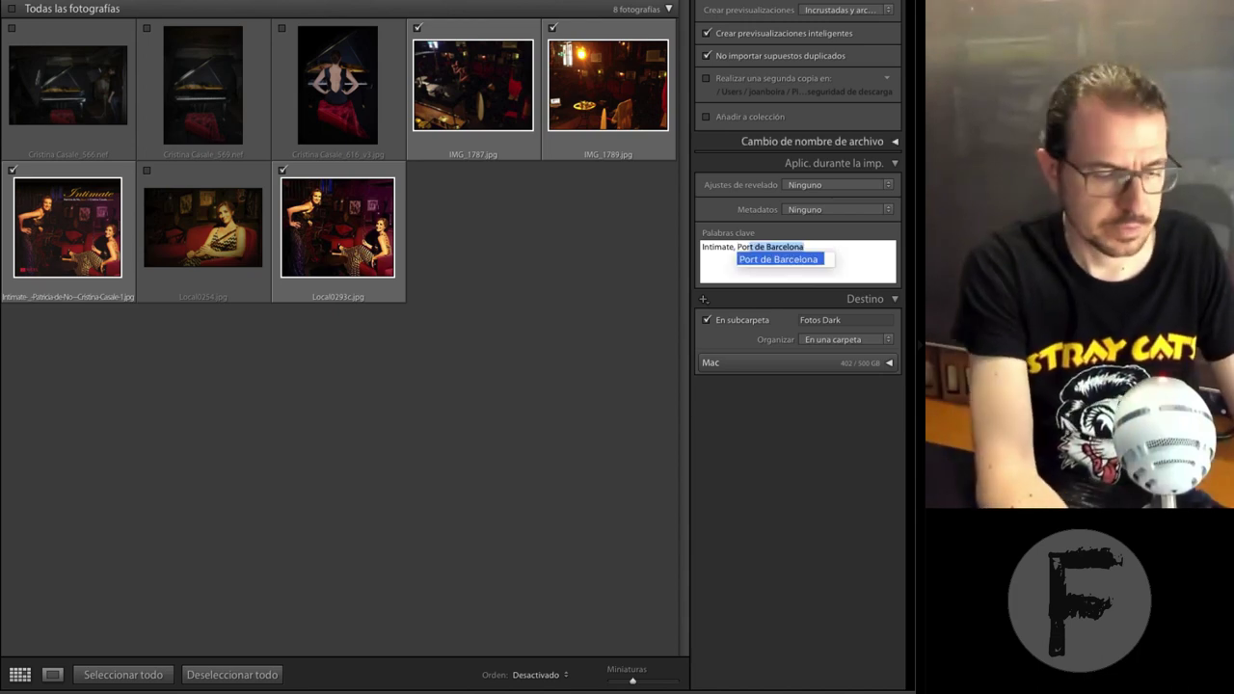
pyautogui.write('rtada disco,')
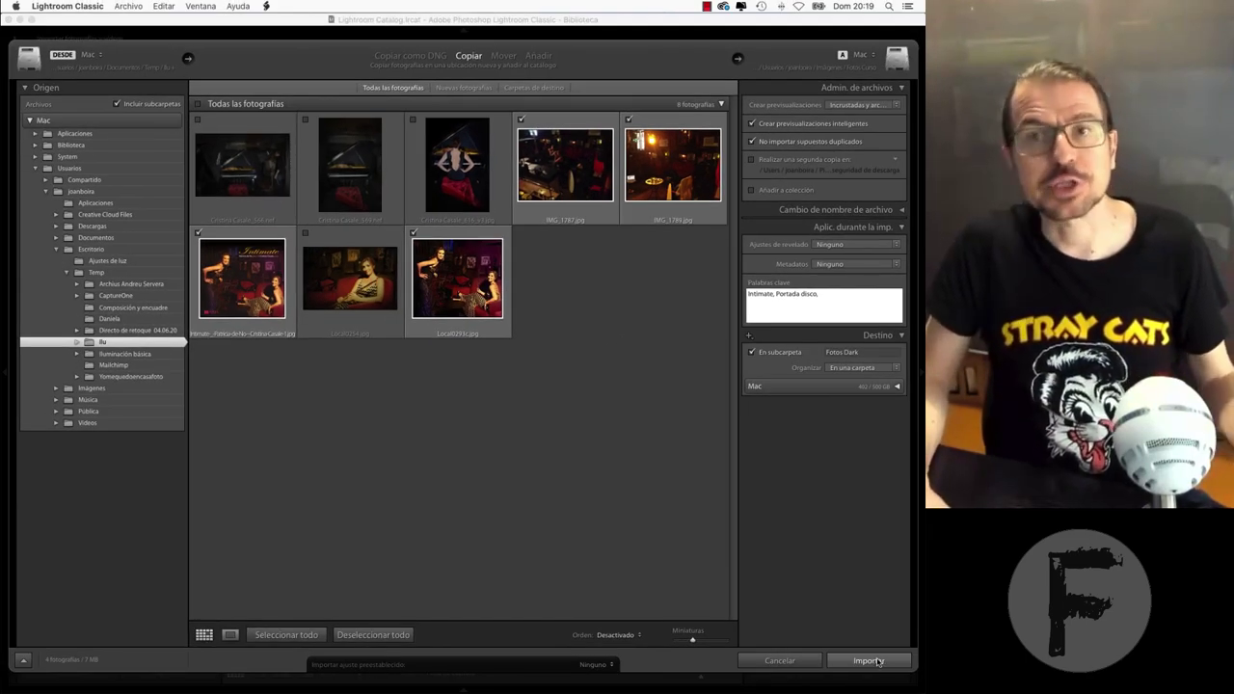
# - Import the four checked photos and acknowledge the smart-previews message with OK
pyautogui.click(878, 662)
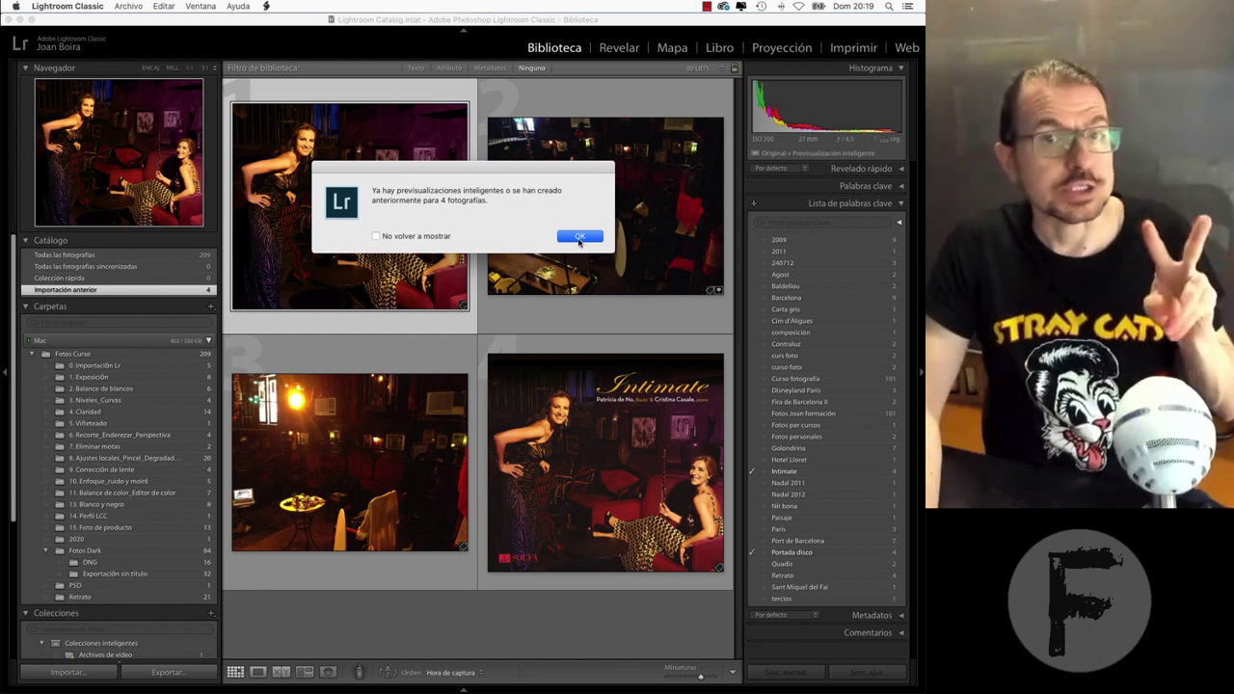
pyautogui.click(580, 237)
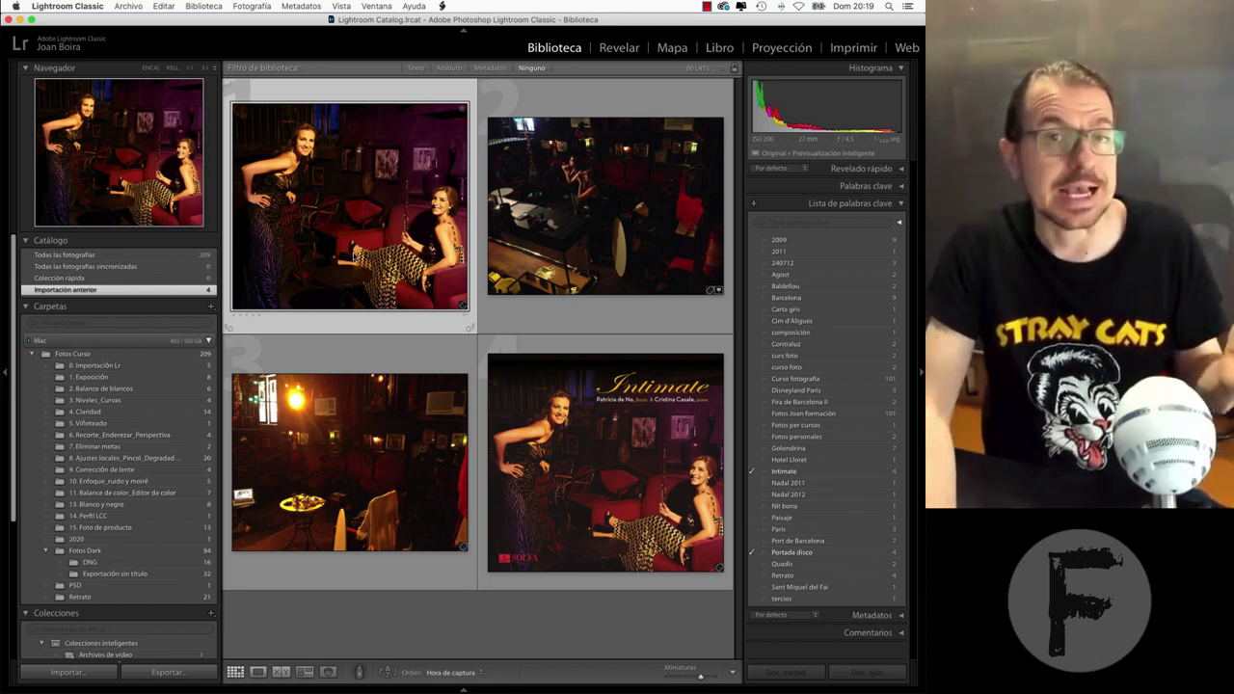
pyautogui.moveTo(605, 200)
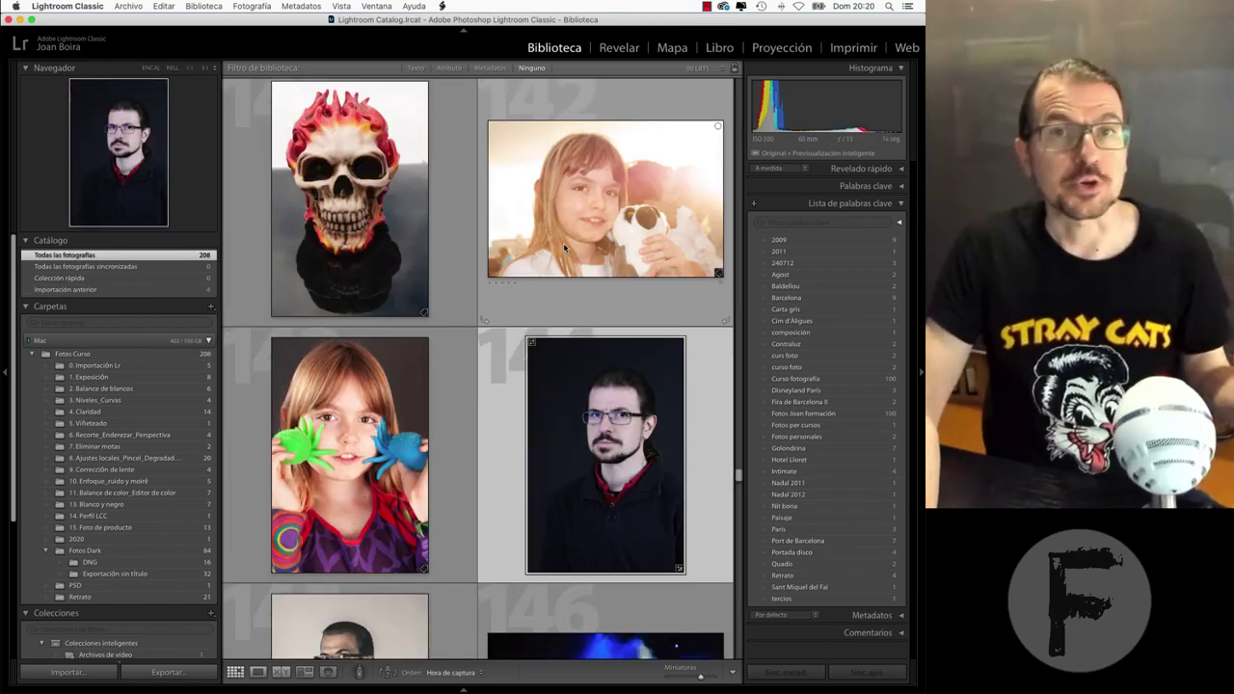
# - Select the girl-with-dog photo and edit its tags in the Keywording panel
pyautogui.click(560, 211)
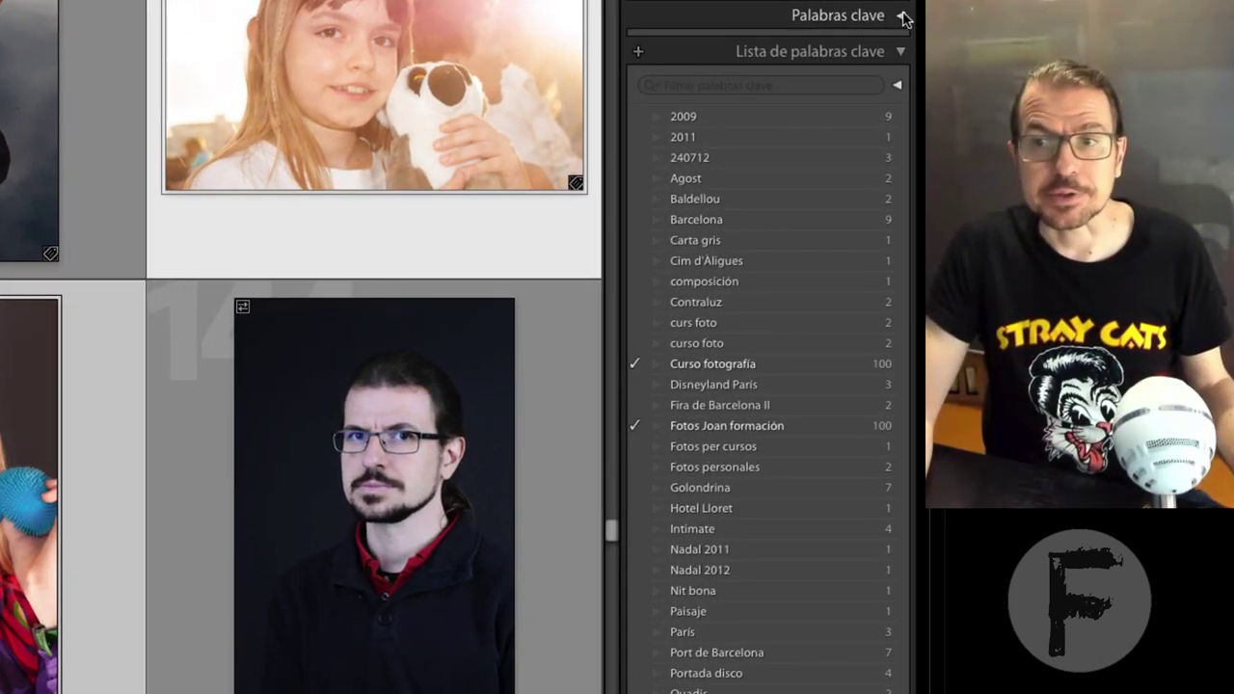
pyautogui.click(902, 95)
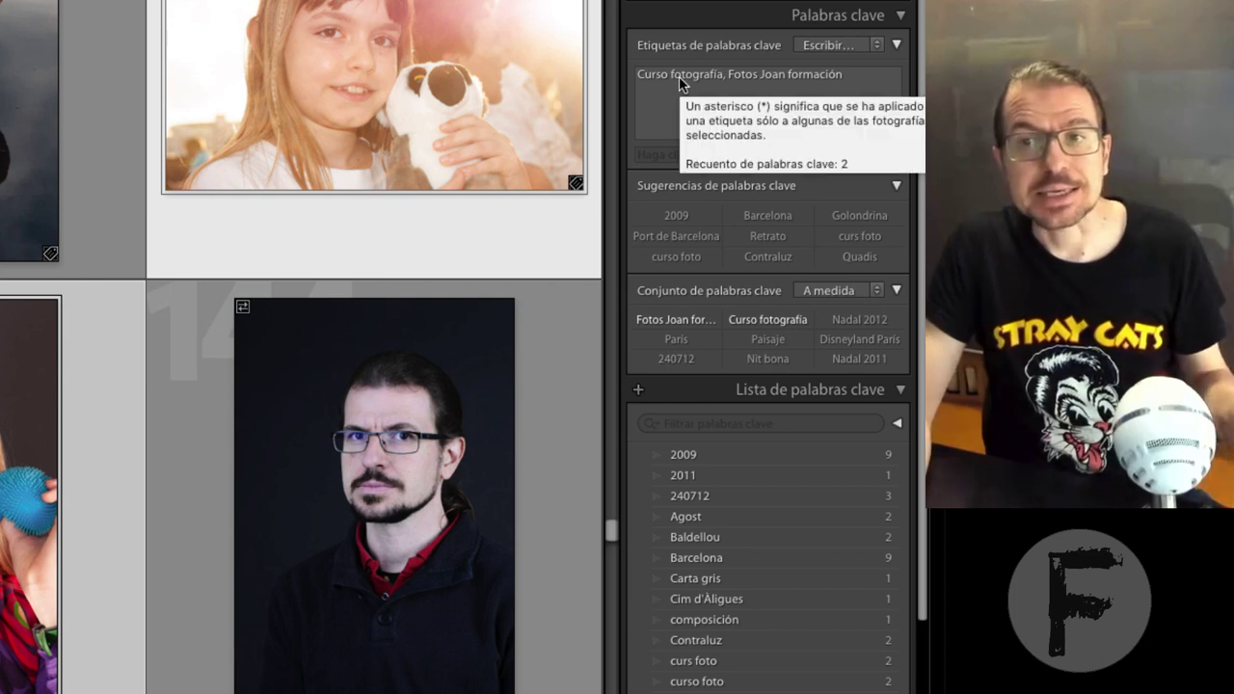
pyautogui.click(852, 79)
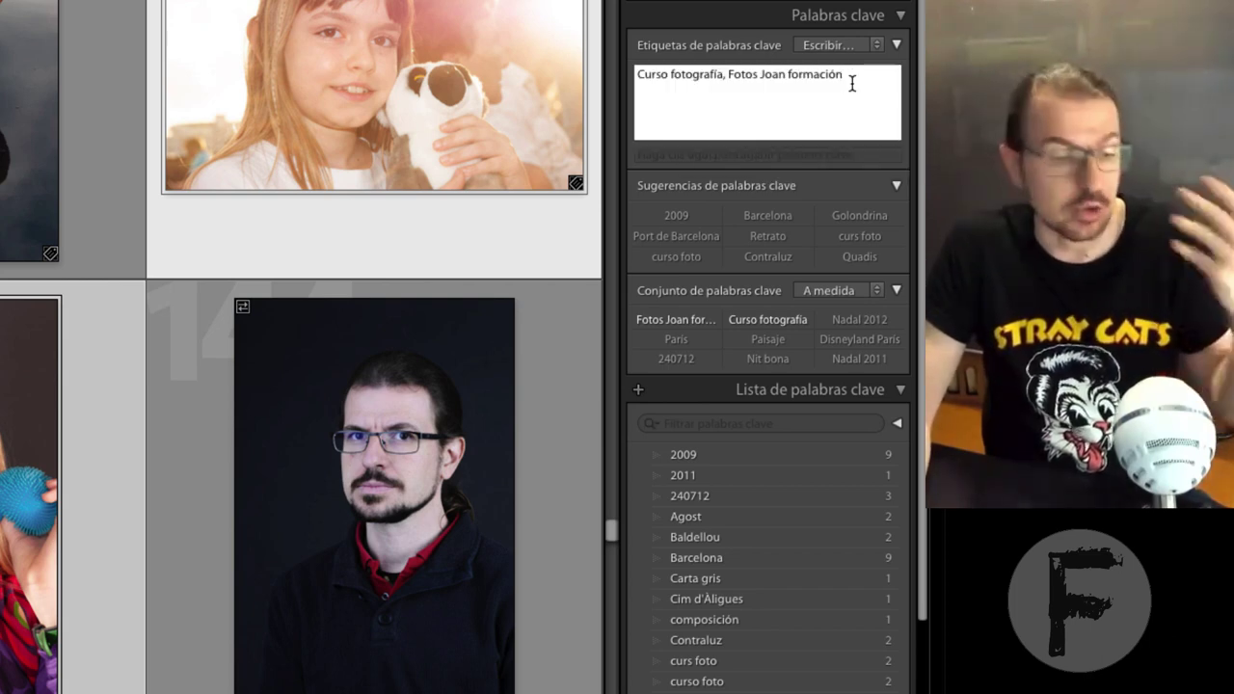
pyautogui.write(', Lena')
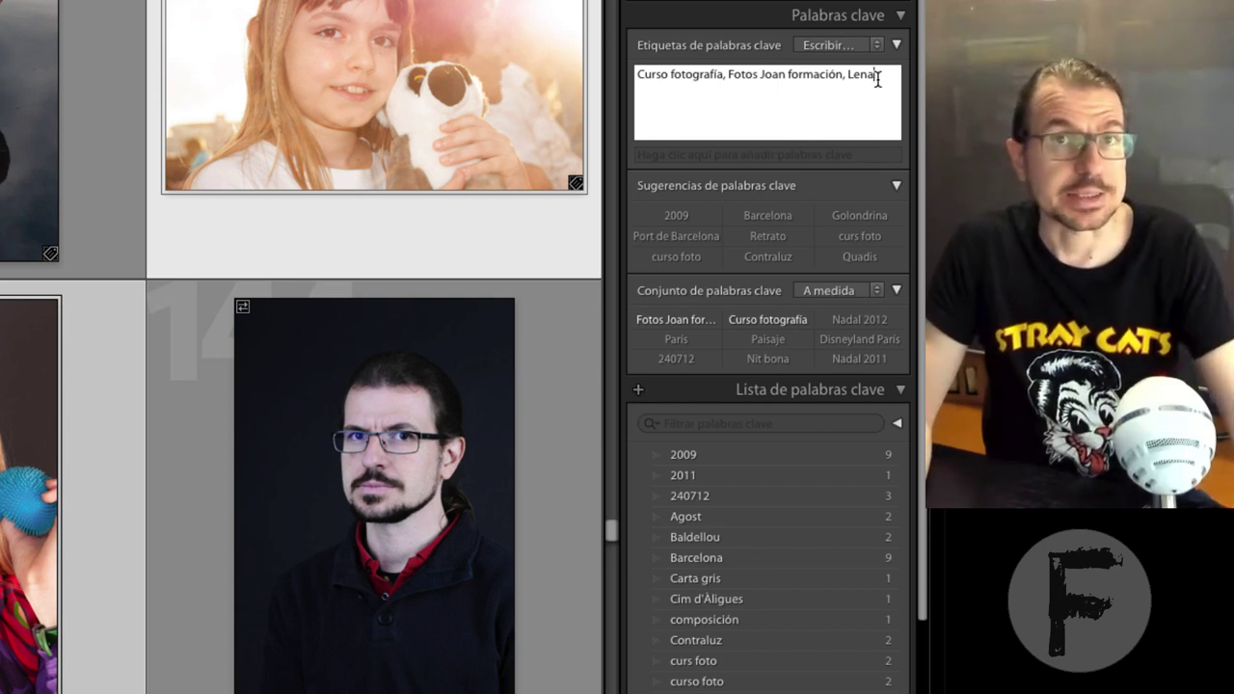
pyautogui.press('Return')
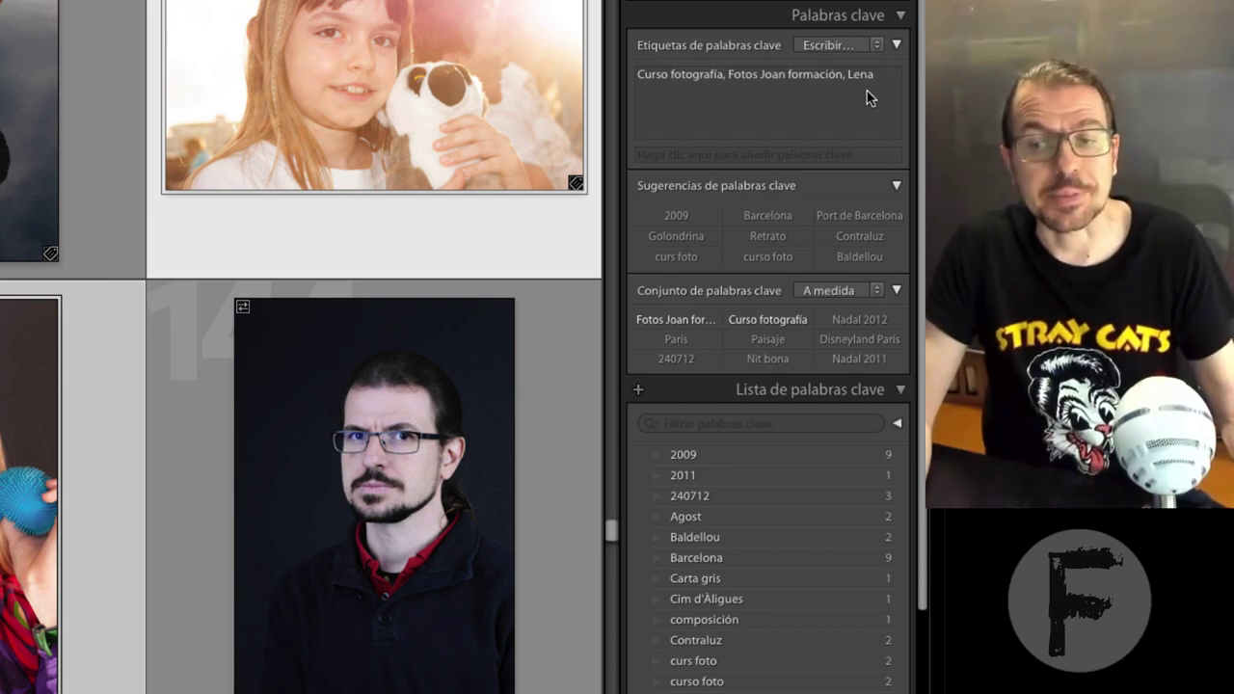
pyautogui.scroll(-2, 862, 113)
pyautogui.scroll(-2, 840, 157)
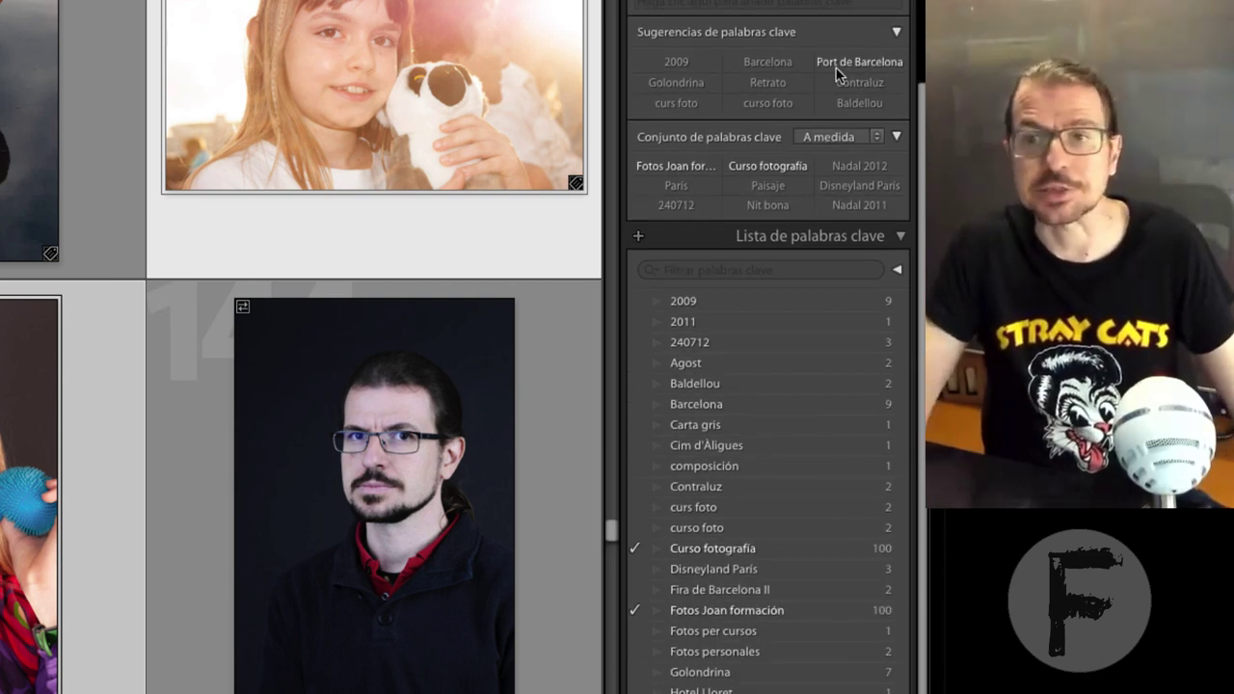
pyautogui.scroll(2, 845, 107)
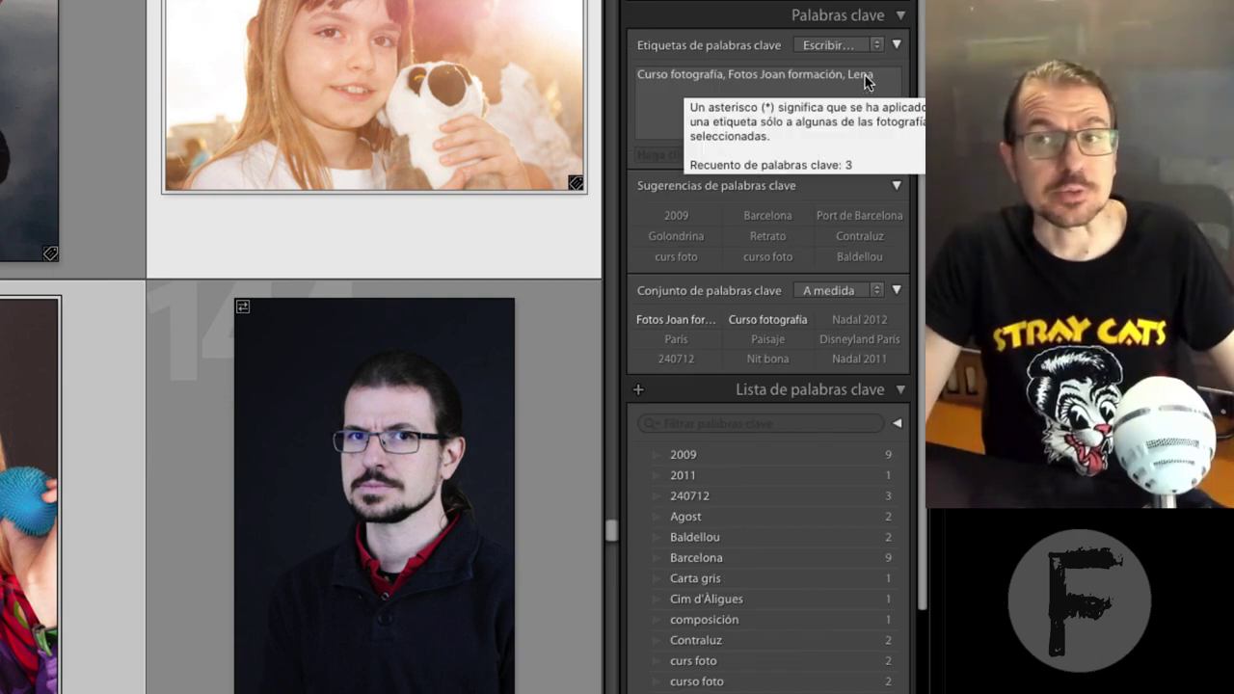
# - Delete 'Lena' from the keyword tags, leaving Curso fotografía and the training keyword
pyautogui.click(865, 79)
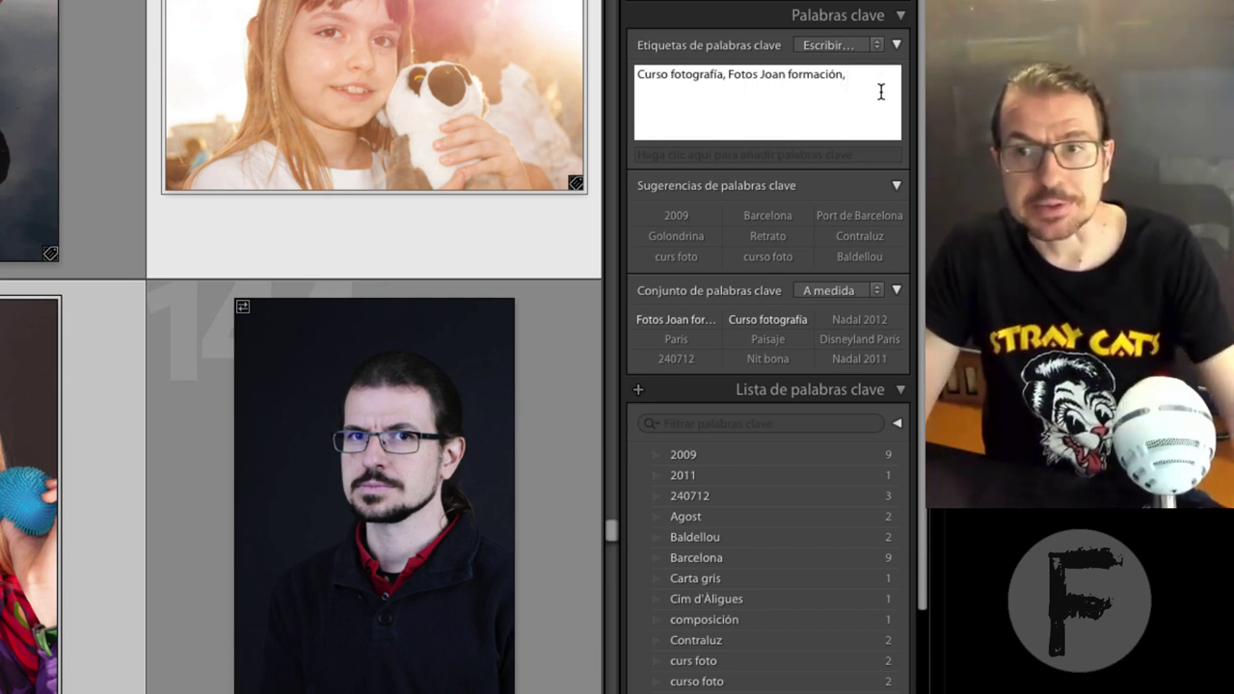
pyautogui.press('Return')
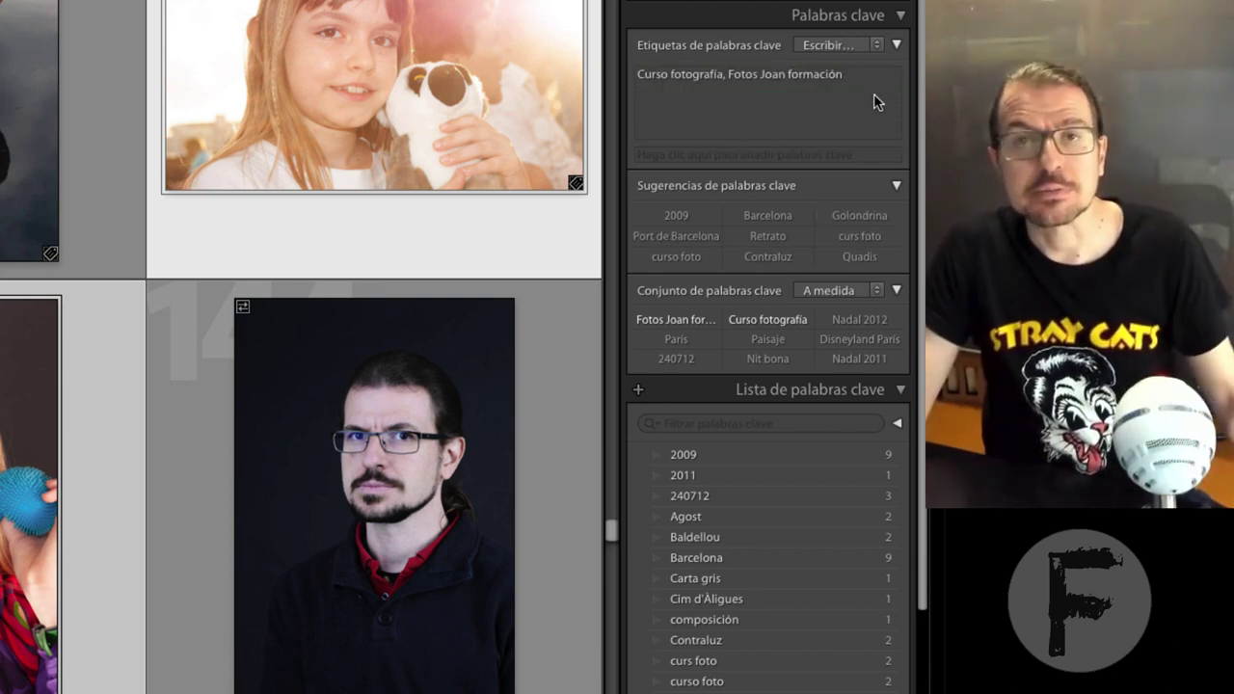
pyautogui.scroll(-1, 860, 139)
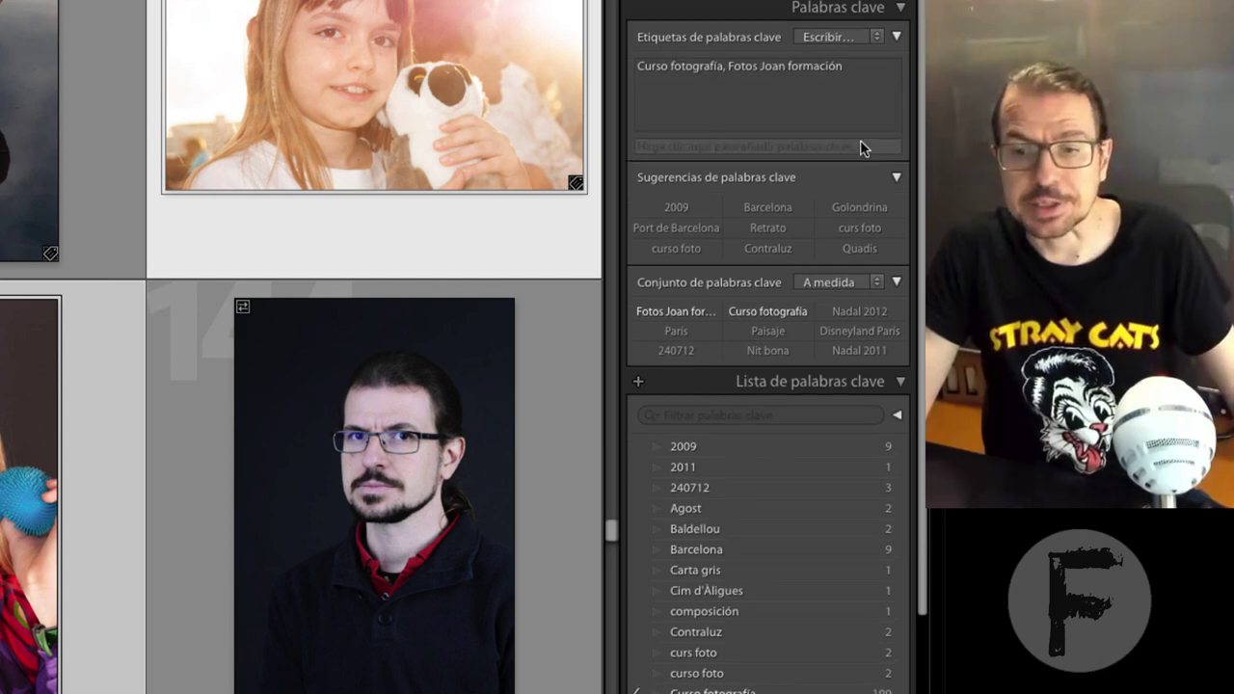
pyautogui.scroll(-5, 860, 140)
pyautogui.scroll(-5, 859, 144)
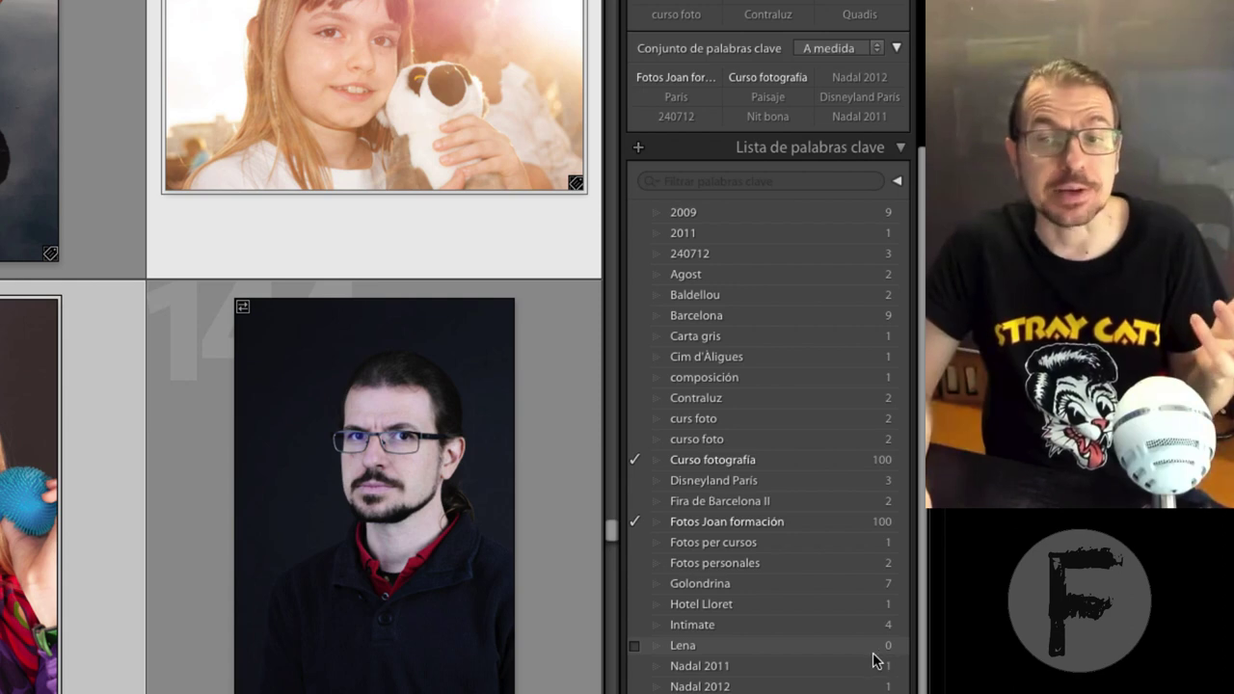
# - Delete the zero-count Lena keyword from the Keyword List via its context menu
pyautogui.click(696, 654)
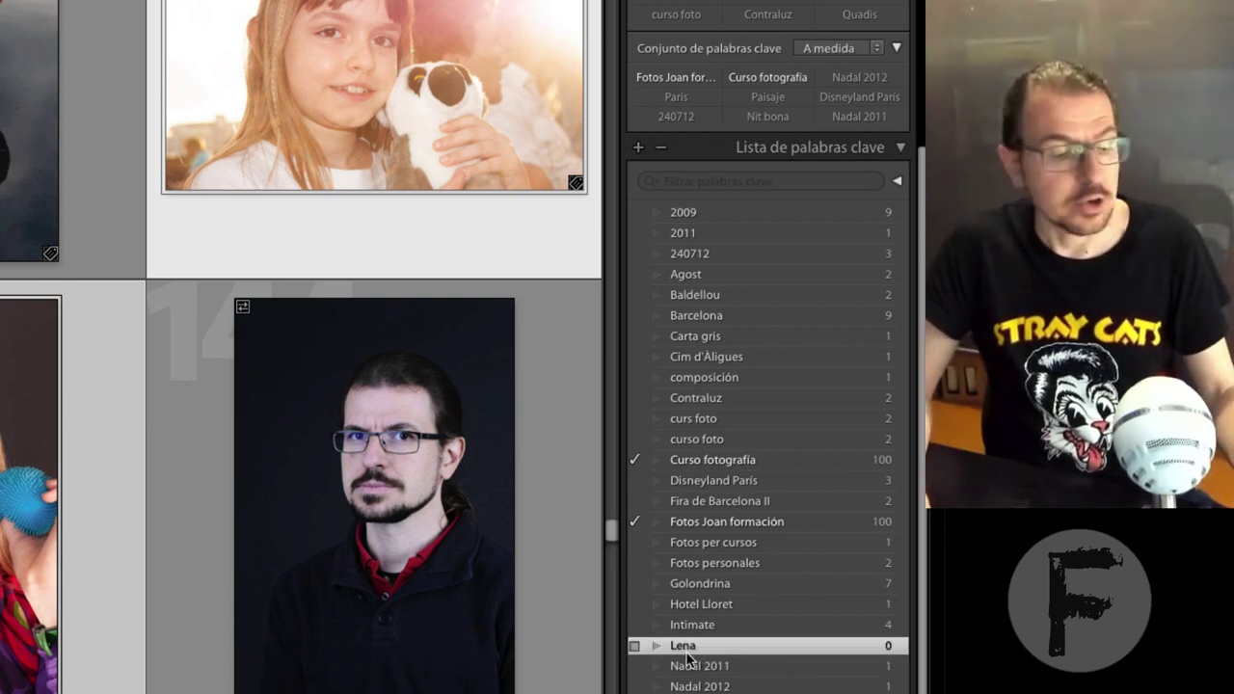
pyautogui.rightClick(687, 648)
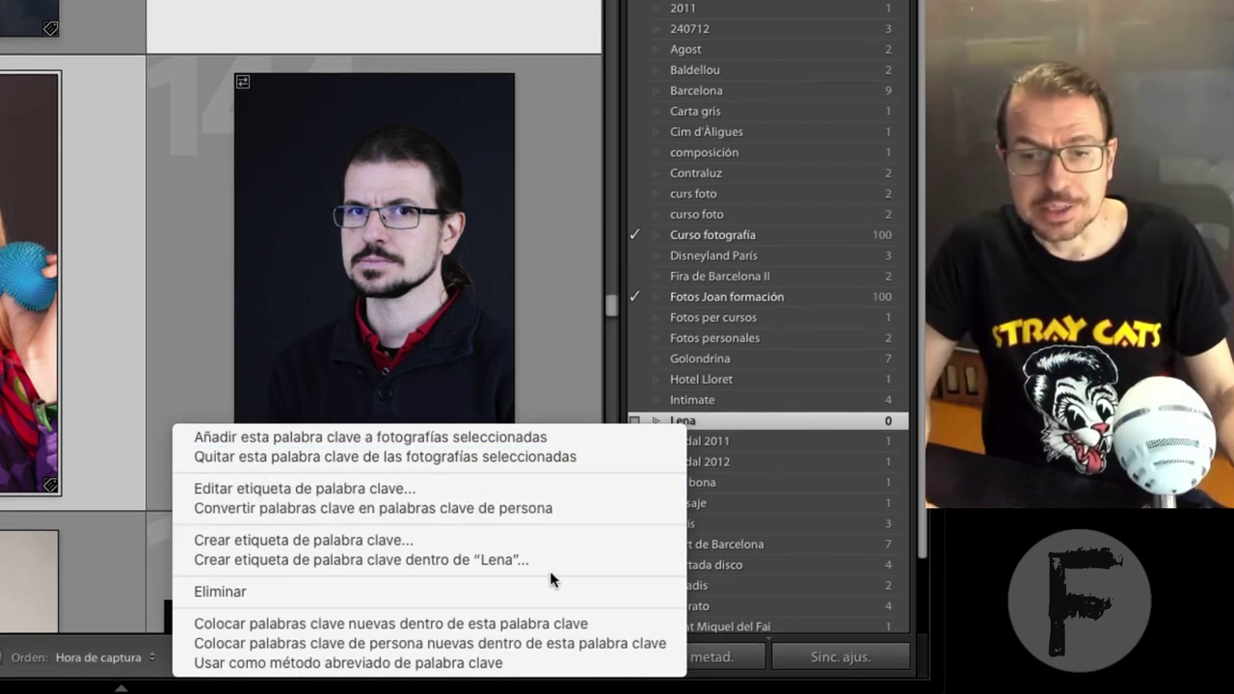
pyautogui.click(552, 591)
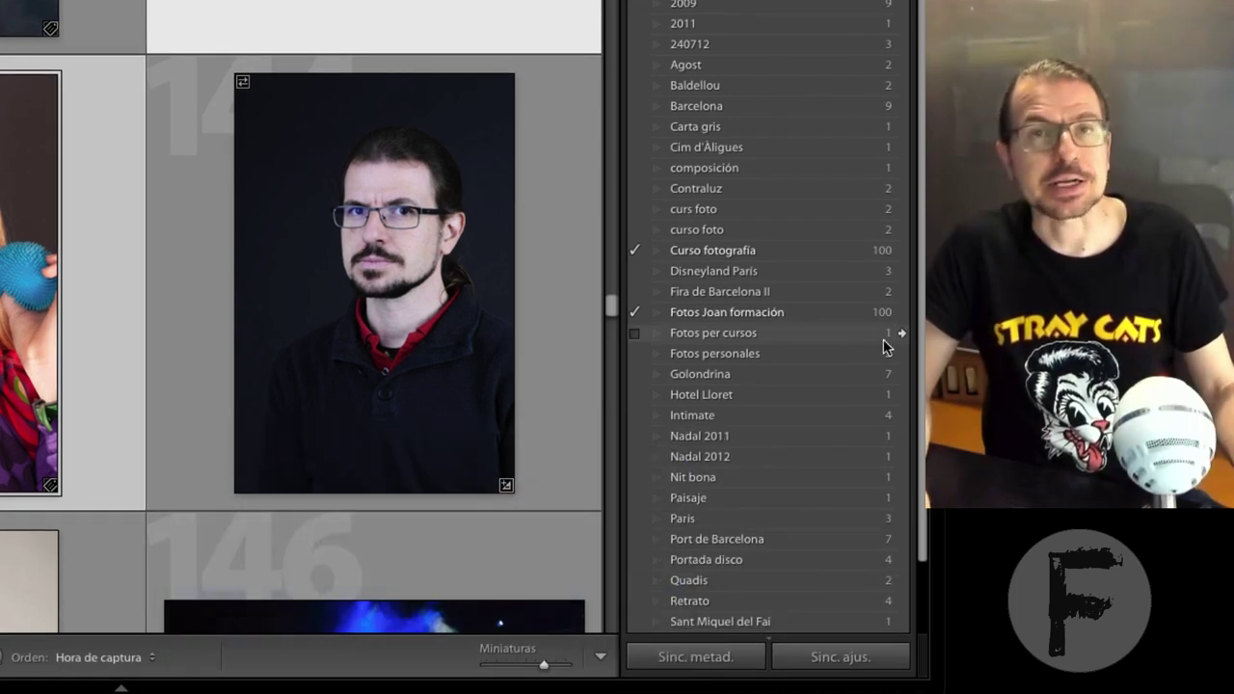
pyautogui.scroll(5, 884, 342)
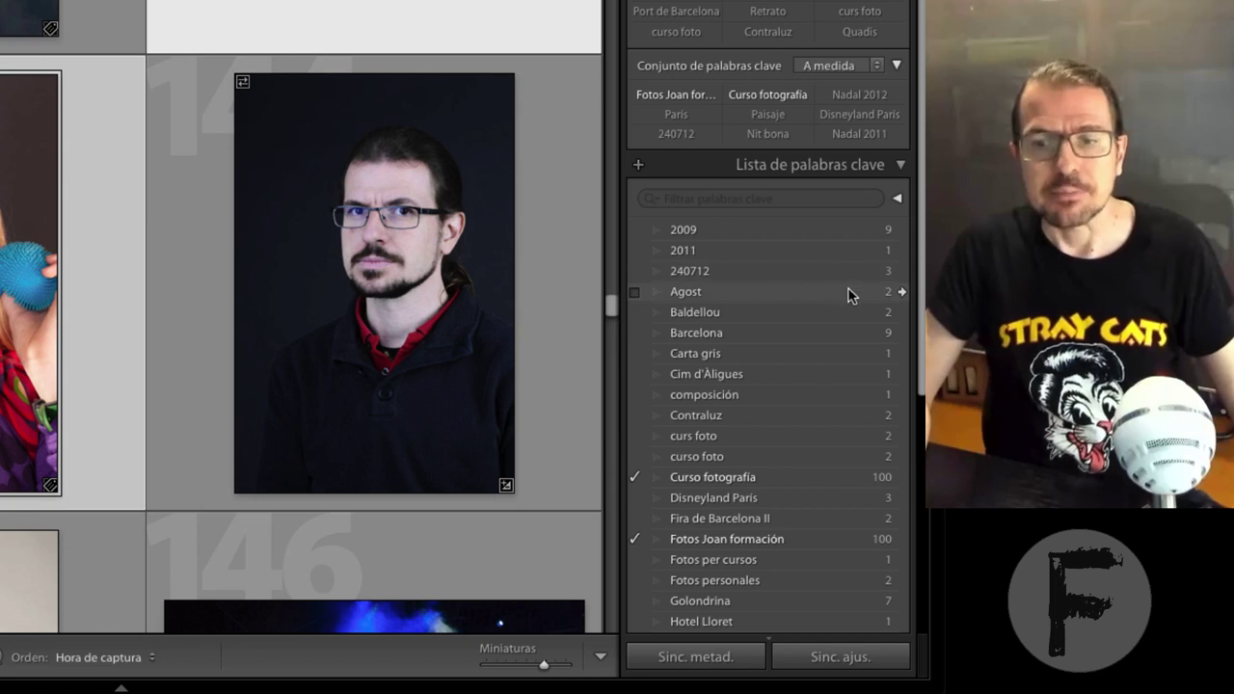
# - Filter the grid to the 7 Golondrina photos using the keyword's row arrow
pyautogui.scroll(-1, 849, 319)
pyautogui.scroll(-3, 821, 273)
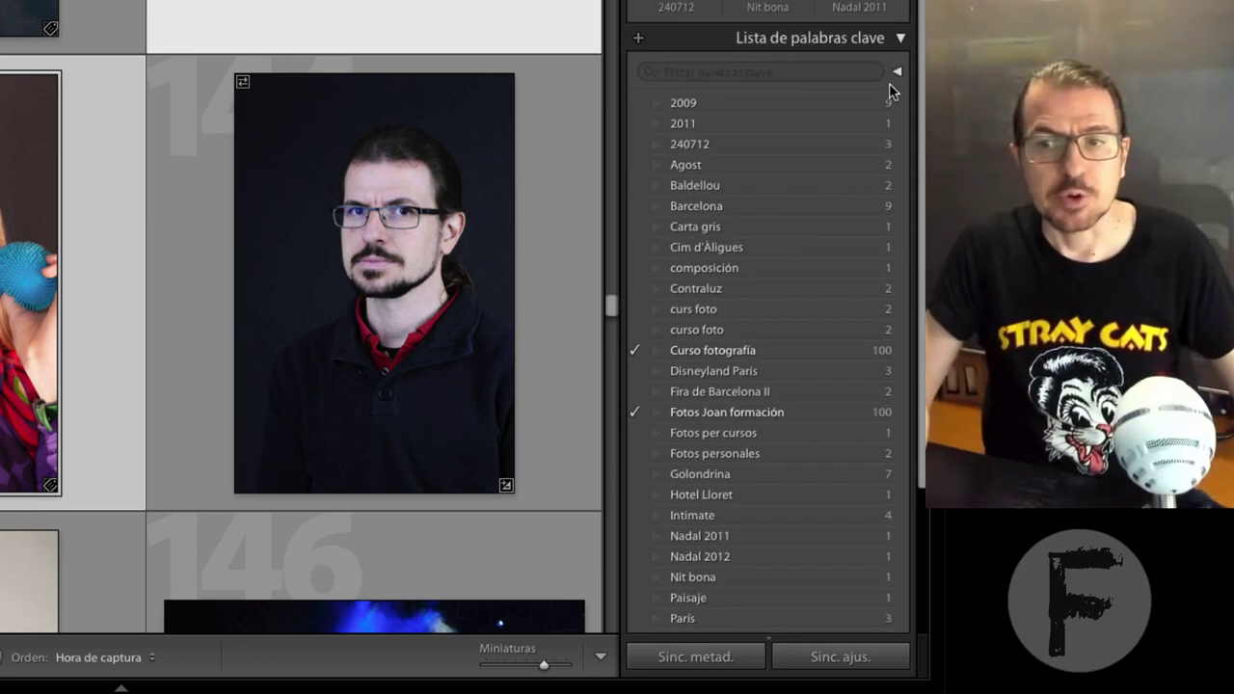
pyautogui.scroll(-1, 888, 83)
pyautogui.scroll(-3, 820, 241)
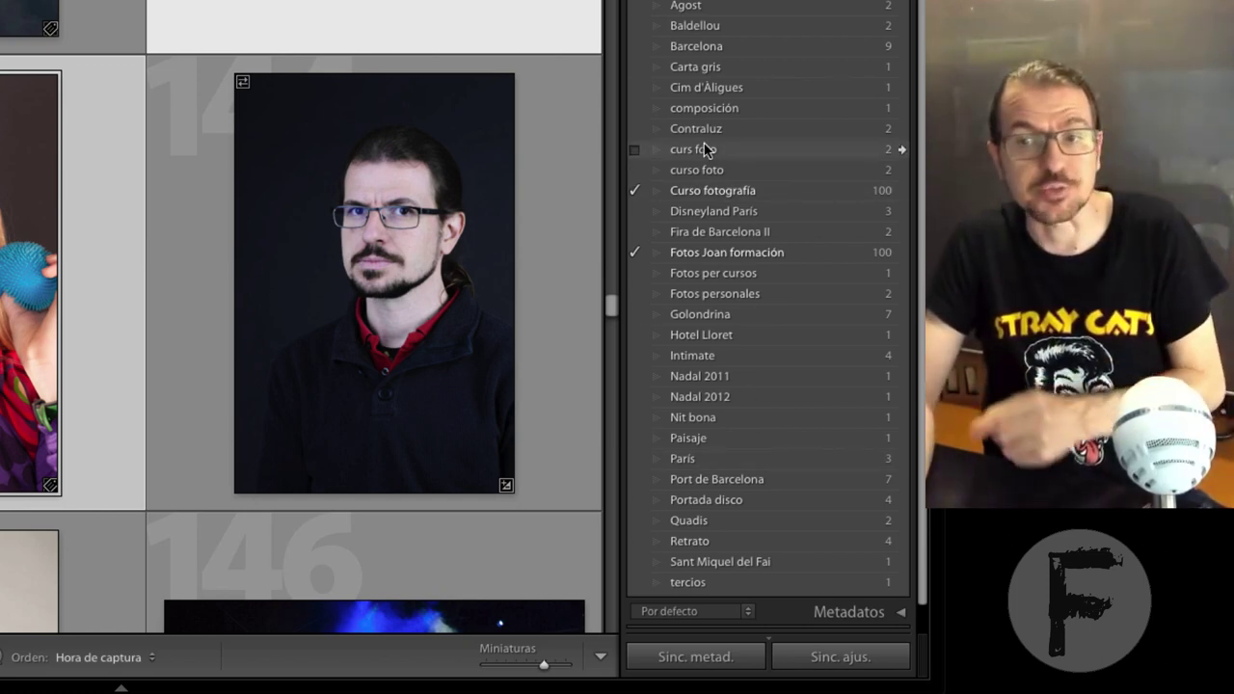
pyautogui.moveTo(752, 515)
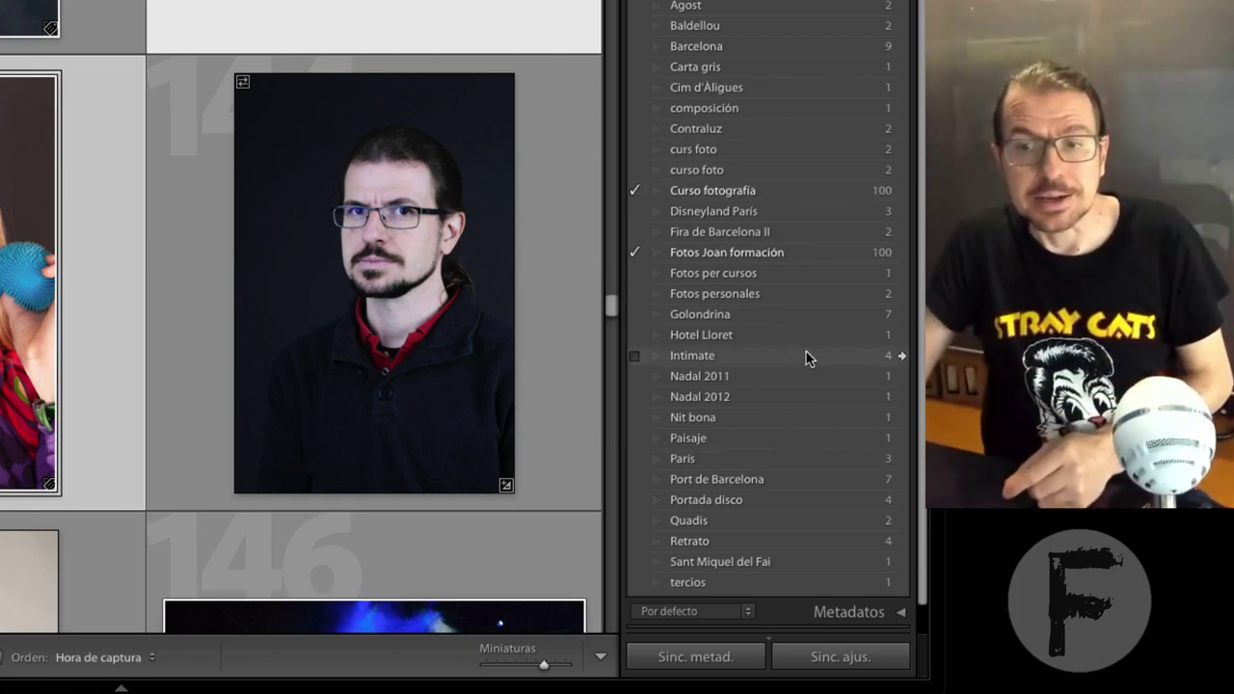
pyautogui.click(901, 314)
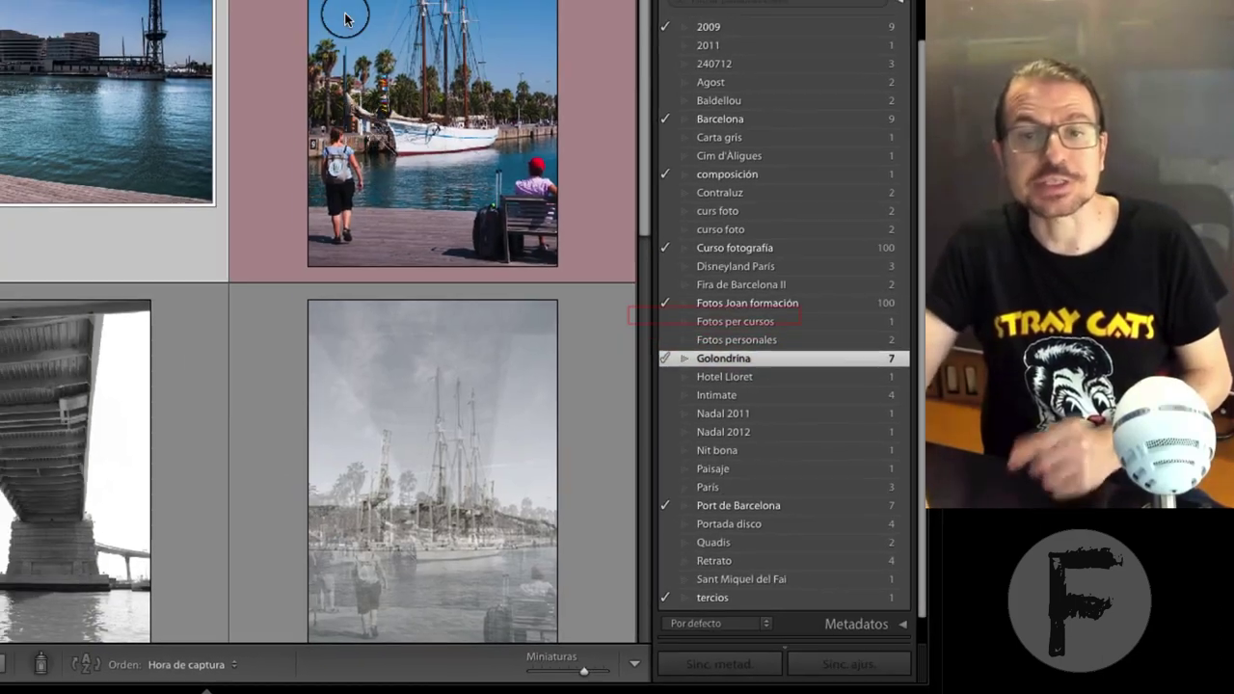
pyautogui.scroll(-3, 569, 336)
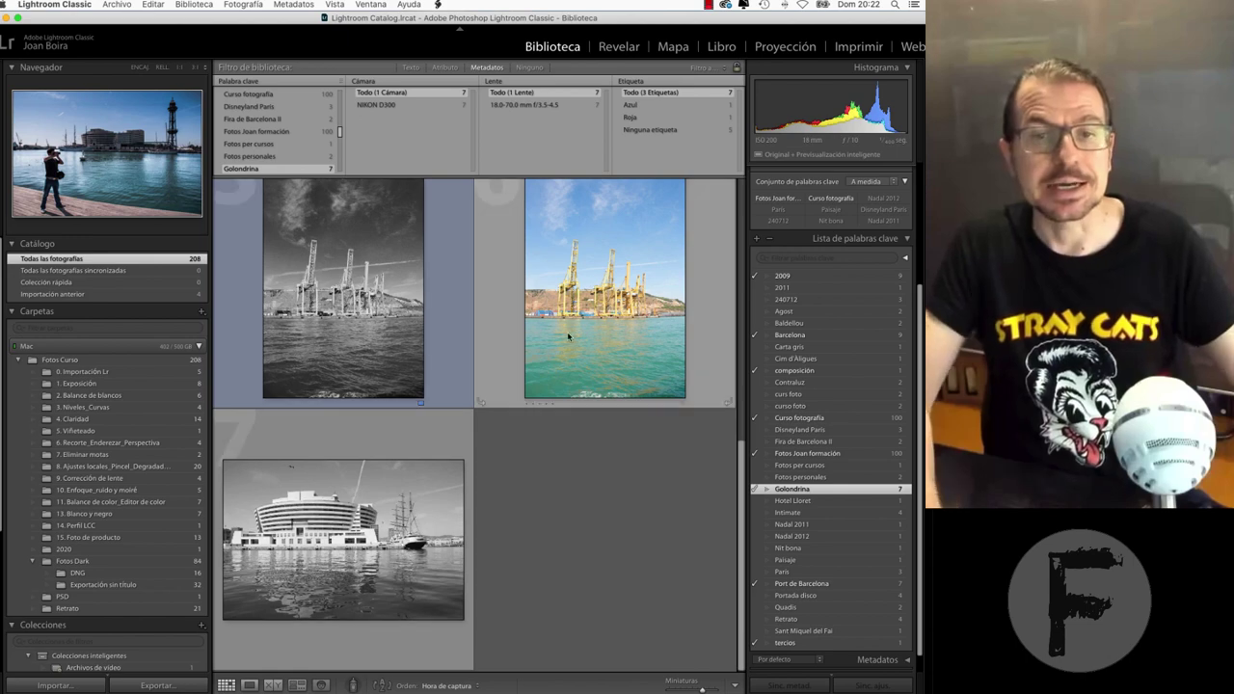
pyautogui.scroll(3, 579, 367)
pyautogui.scroll(3, 585, 391)
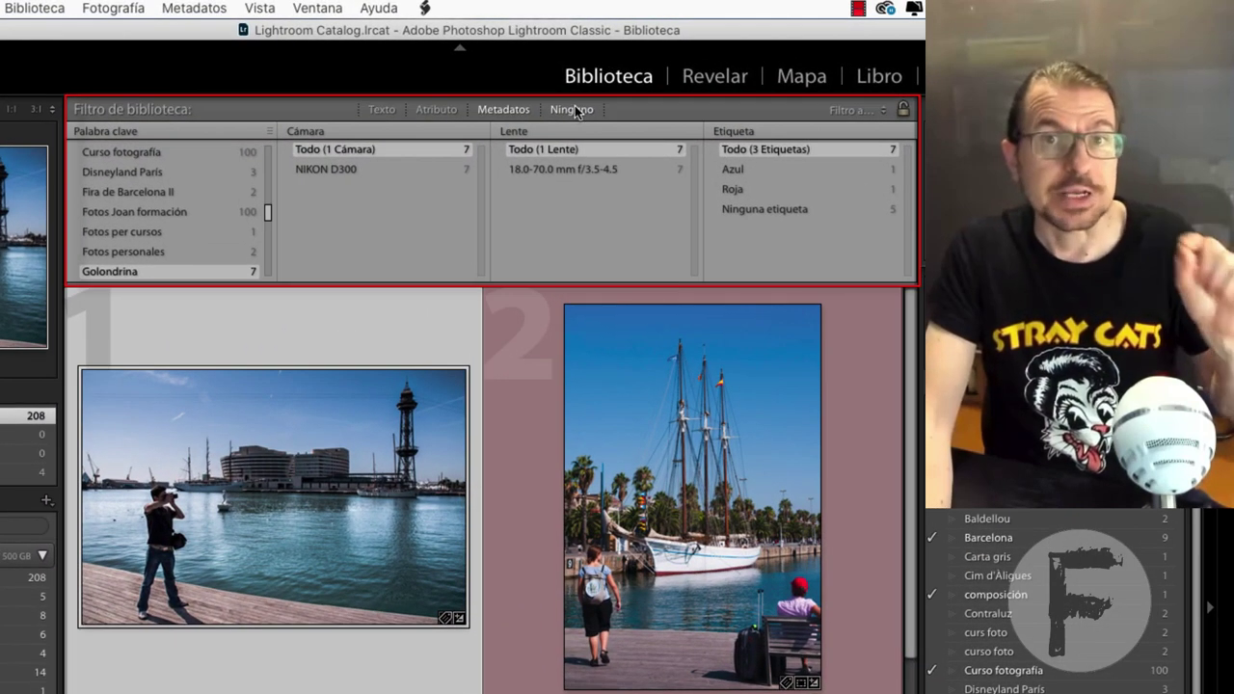
# - Set the Library Filter to None and toggle the filter bar off and on
pyautogui.click(574, 108)
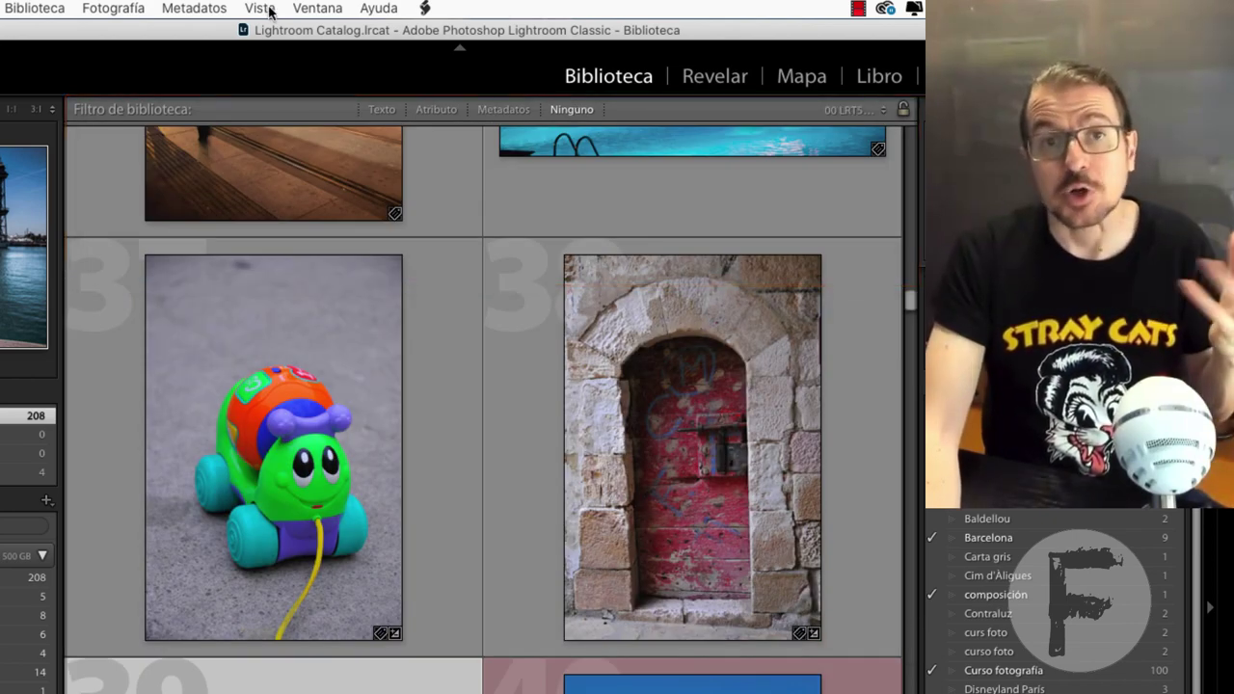
pyautogui.click(263, 8)
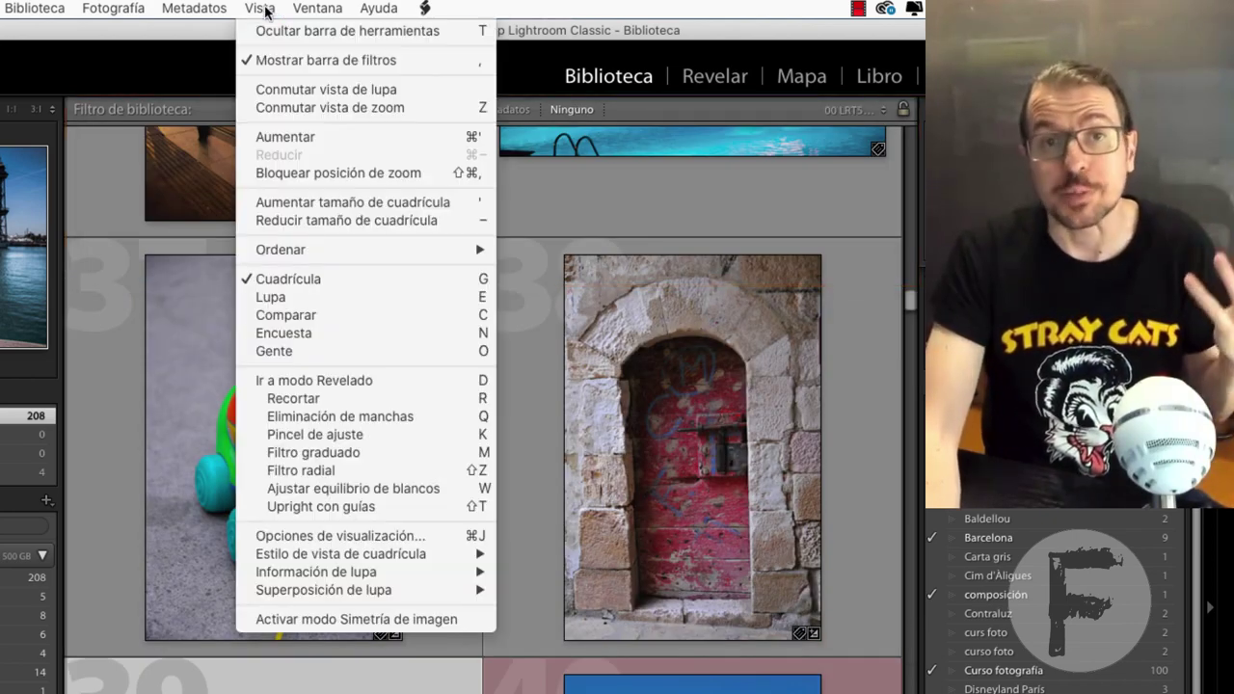
pyautogui.click(370, 62)
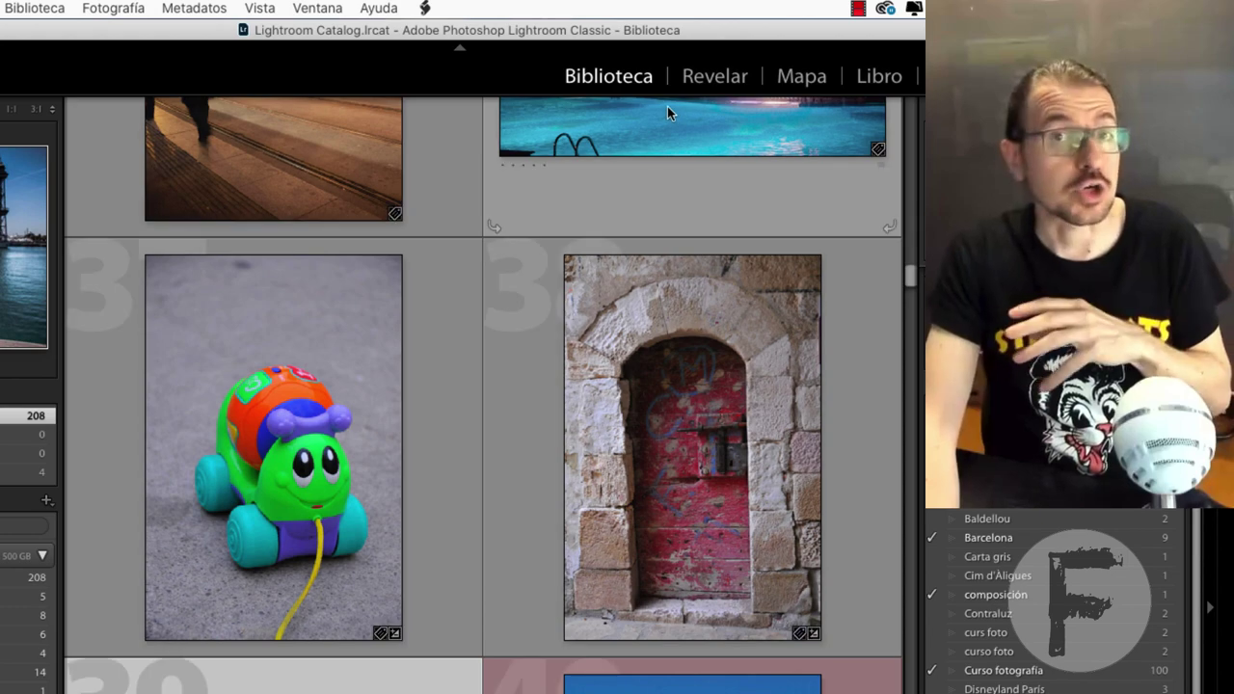
pyautogui.click(279, 10)
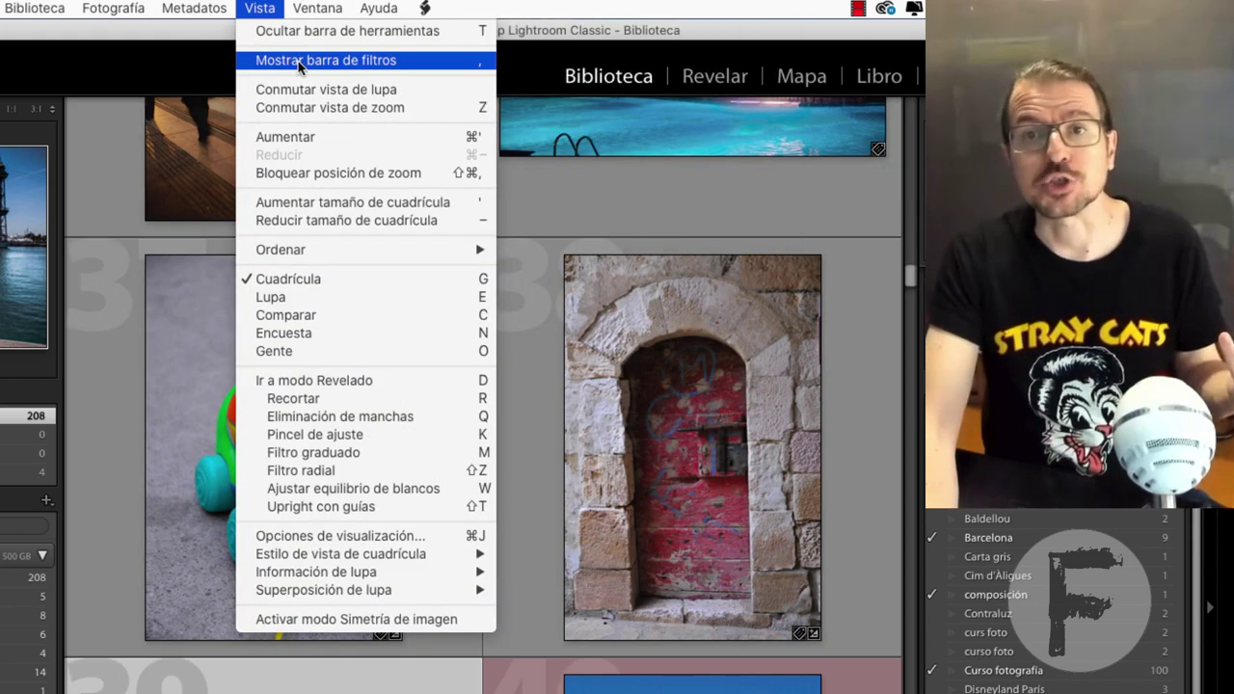
pyautogui.click(300, 65)
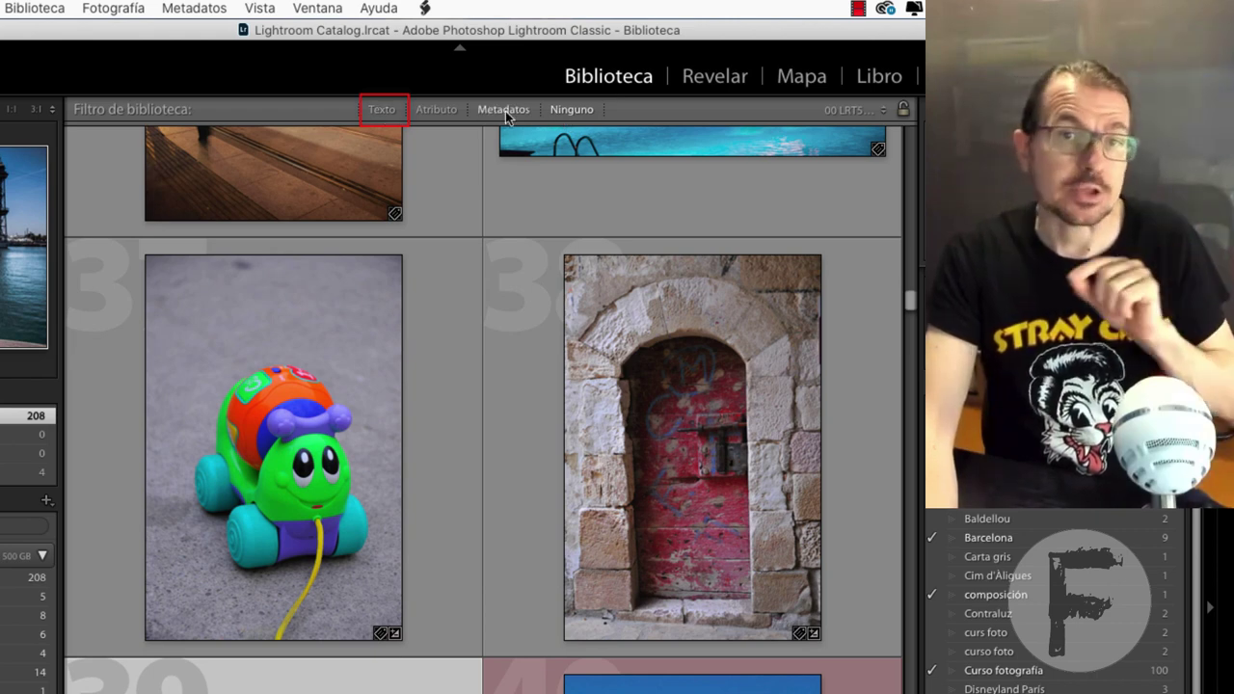
# - Filter the library by keyword text 'Paris' to show the pirate ship, castle and Eiffel Tower photos
pyautogui.click(381, 110)
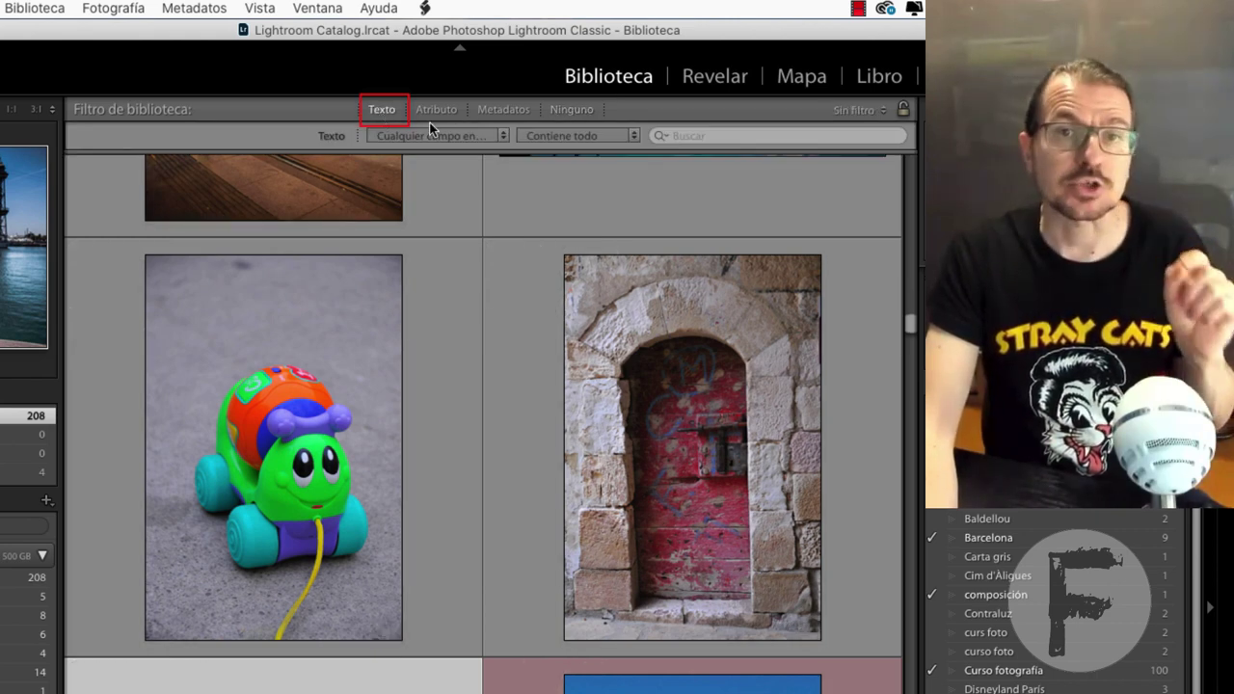
pyautogui.click(490, 137)
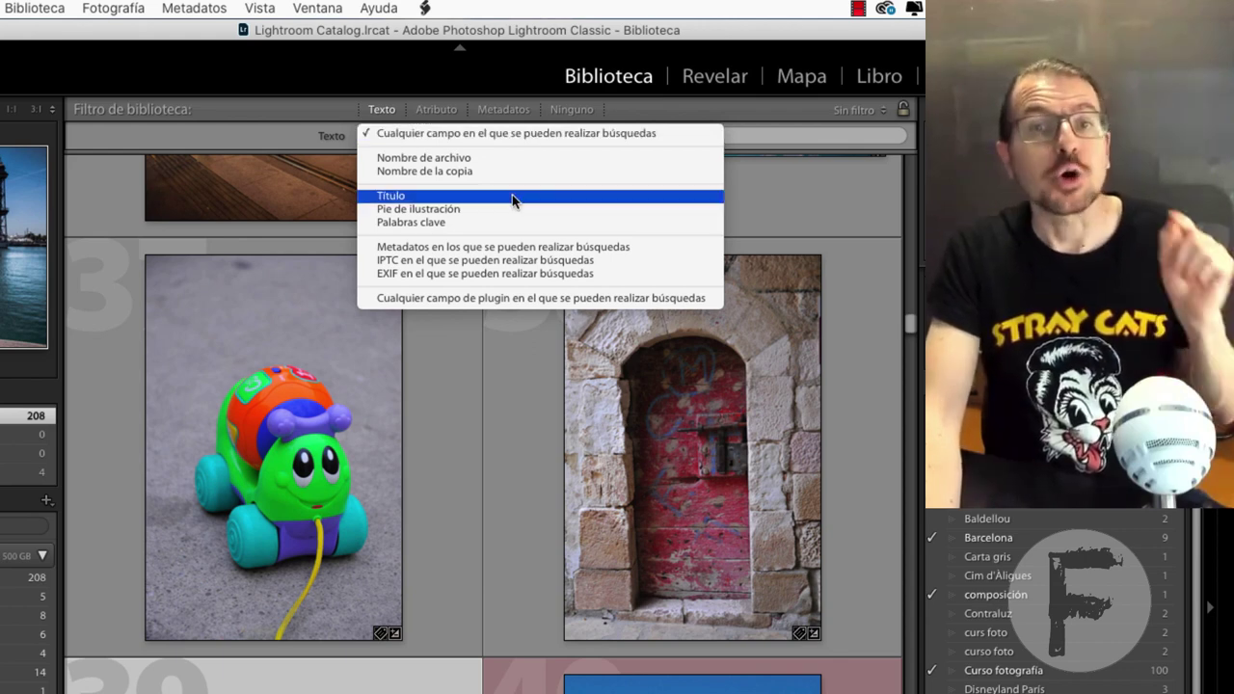
pyautogui.click(508, 222)
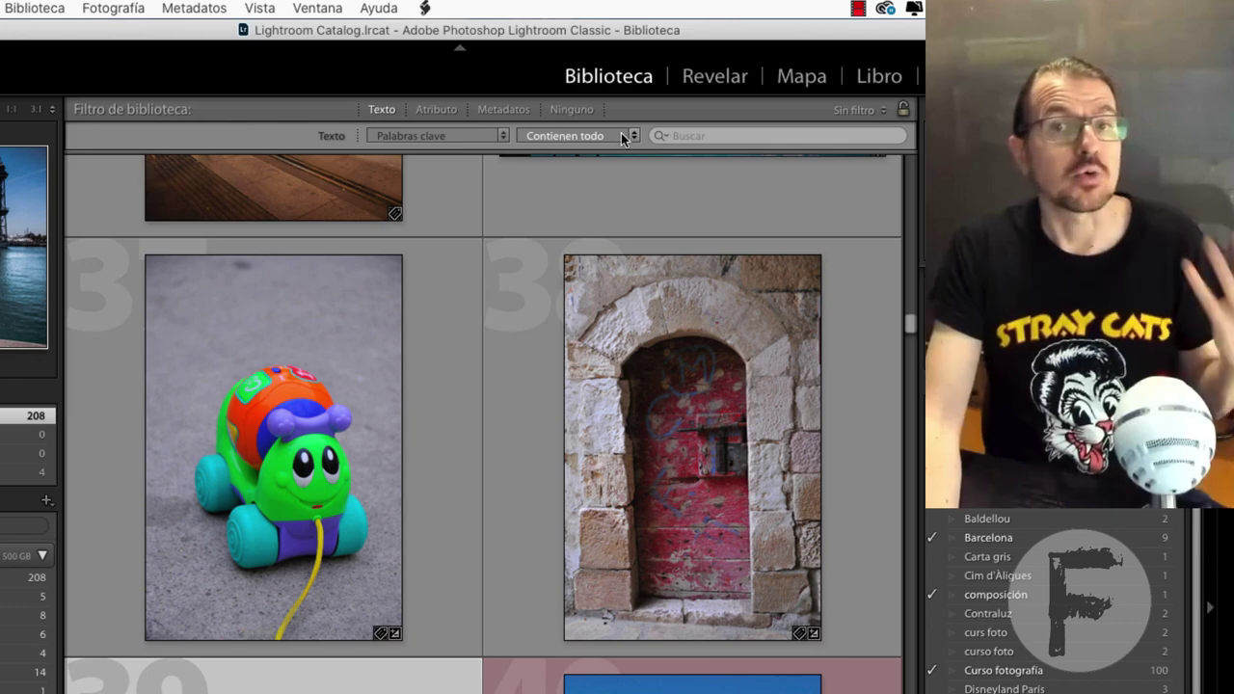
pyautogui.click(664, 135)
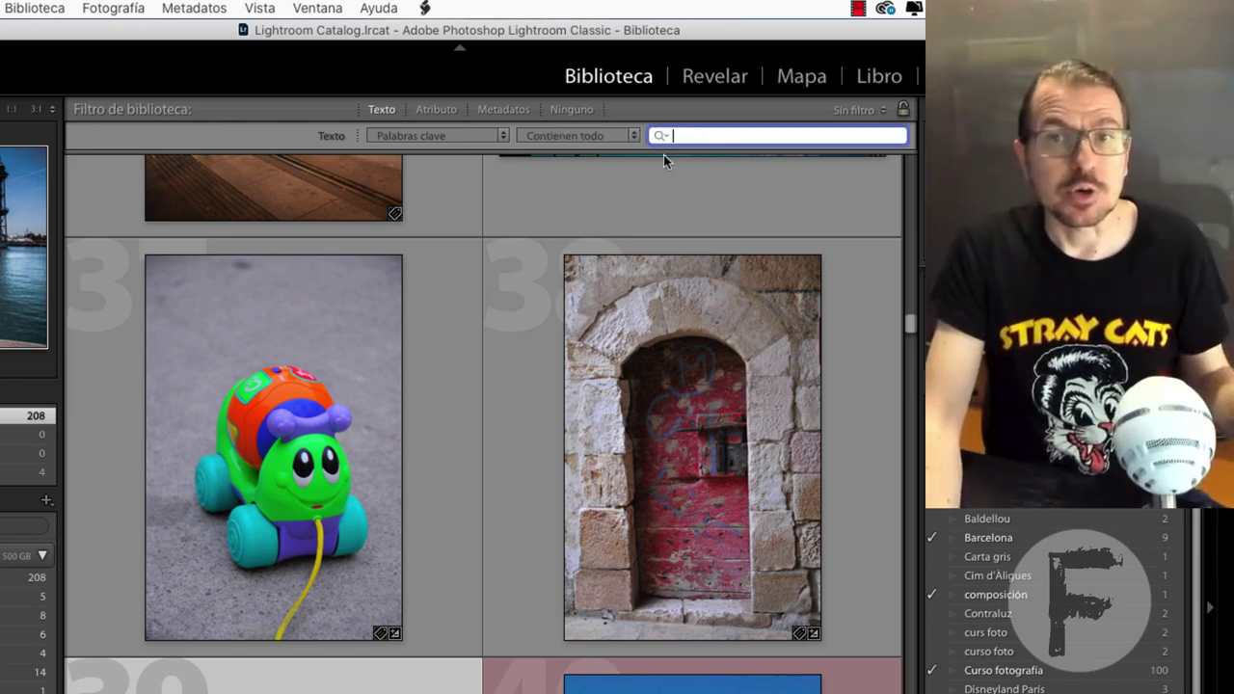
pyautogui.write('Paris')
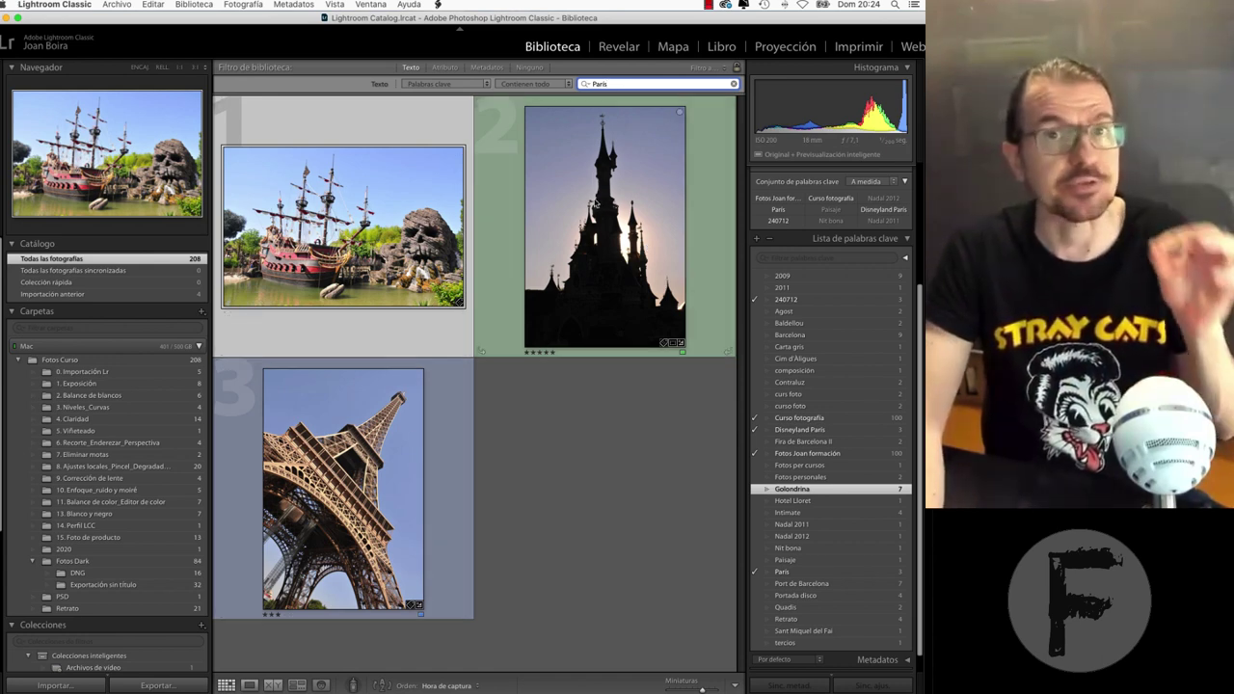
pyautogui.press('Return')
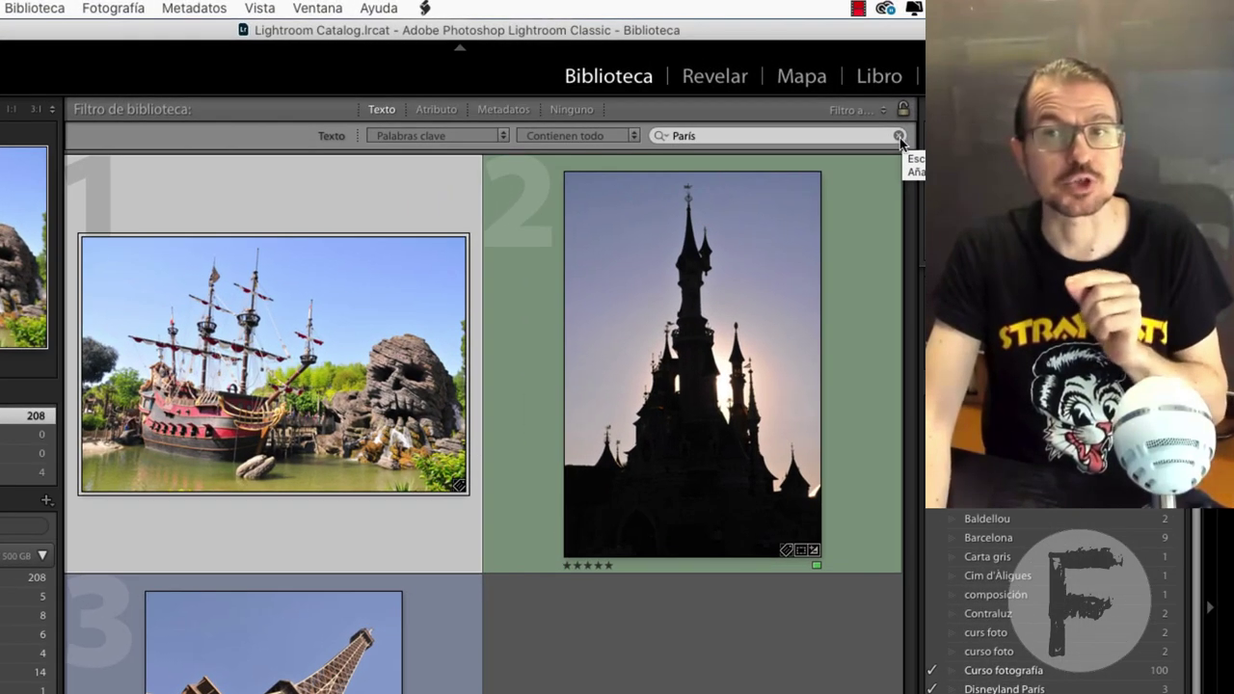
# - Clear the 'Paris' search and set the Library Filter to Ninguno to show the full catalogue
pyautogui.click(735, 84)
pyautogui.click(898, 136)
pyautogui.click(571, 110)
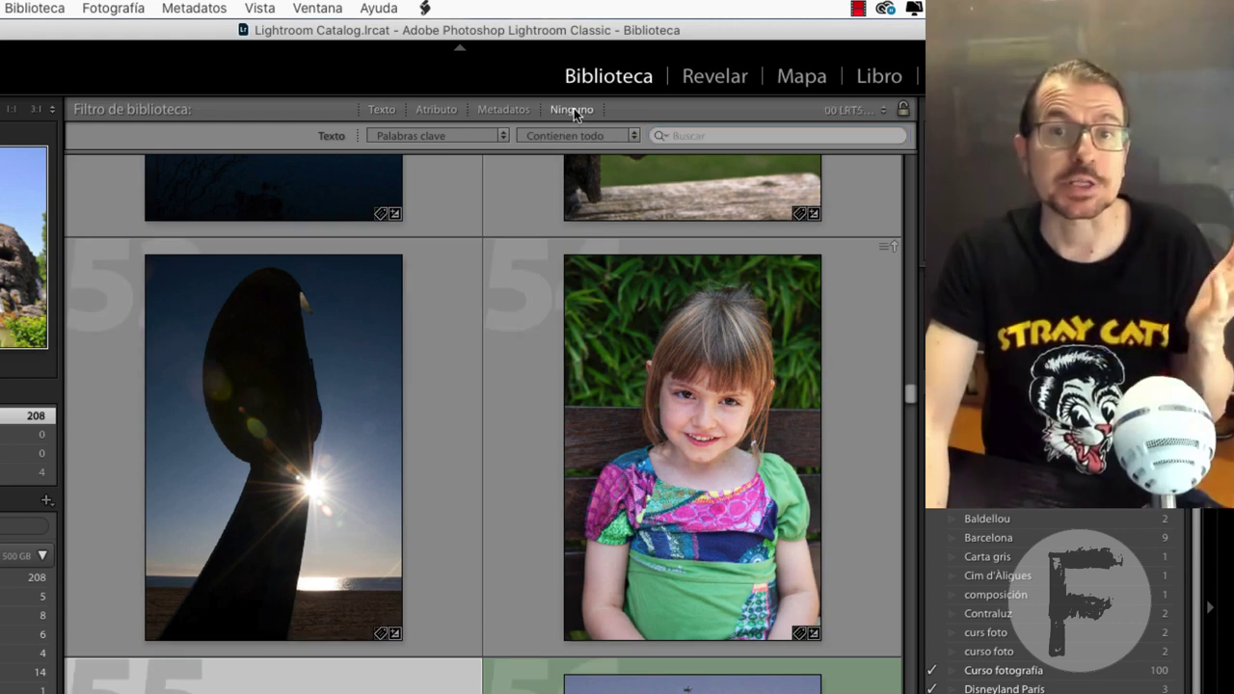